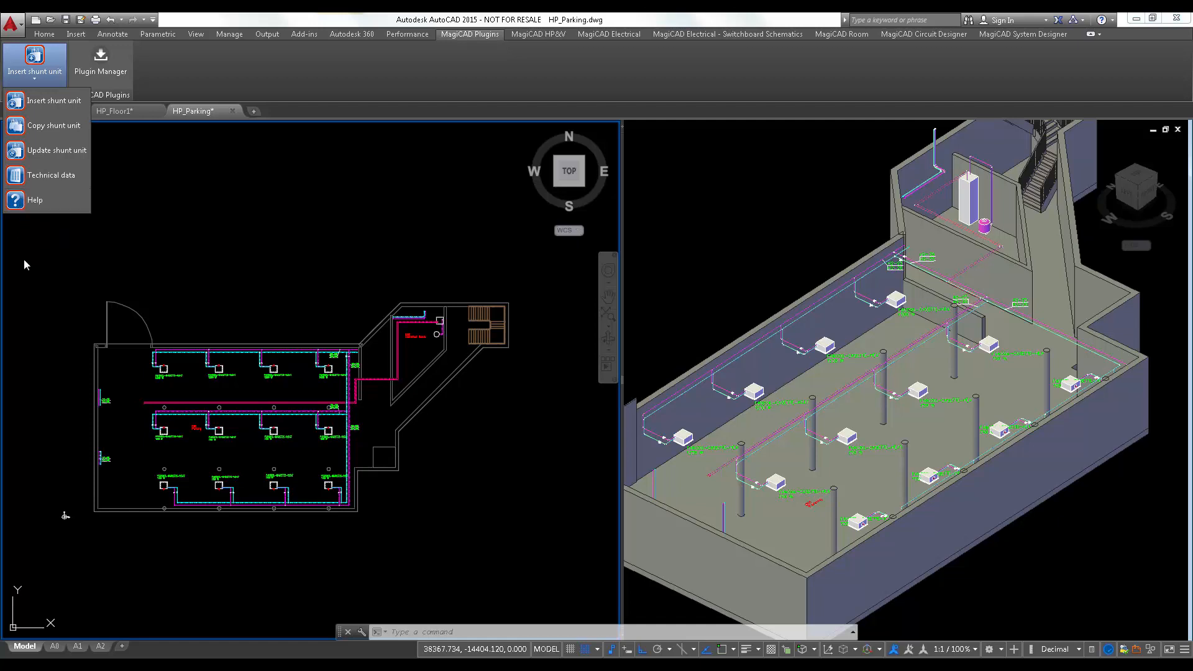
Look through the HP_Floor1 and HP_Floor2 drawings and return to the HP_Parking drawing
click(367, 61)
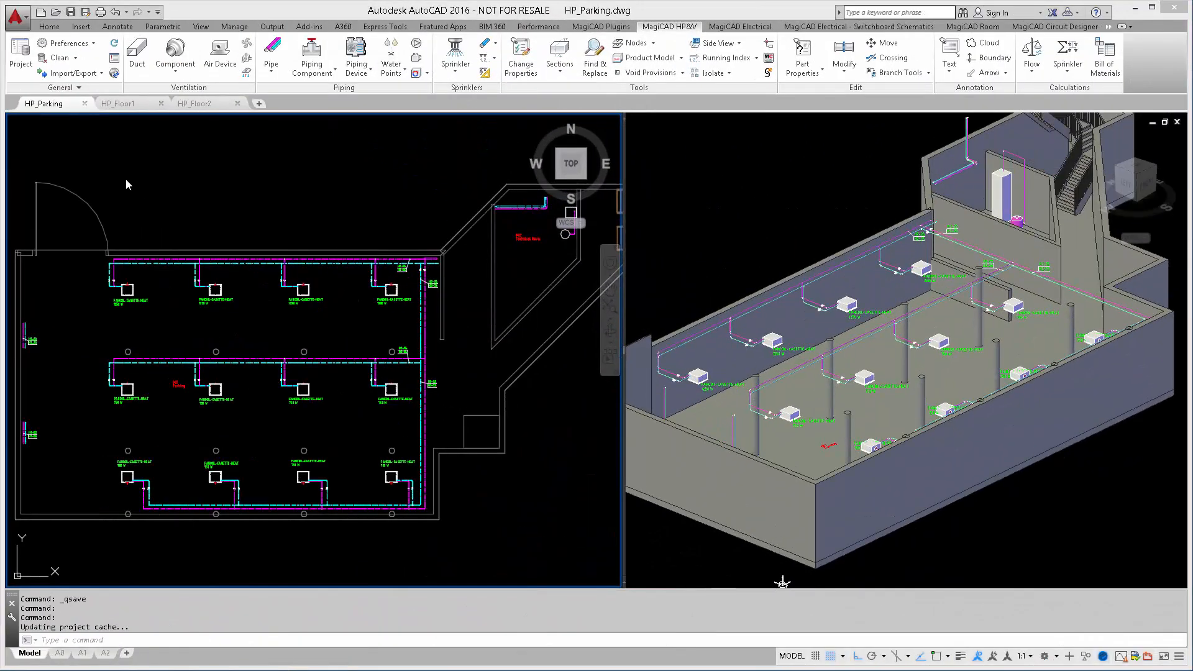
click(128, 106)
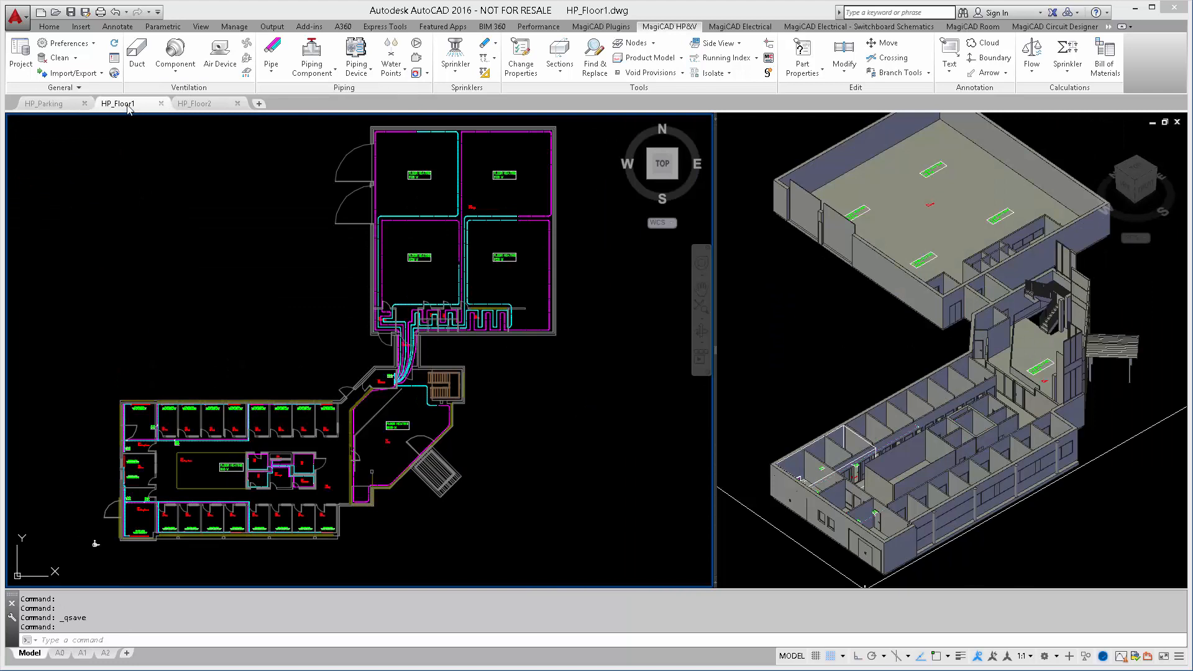
click(199, 104)
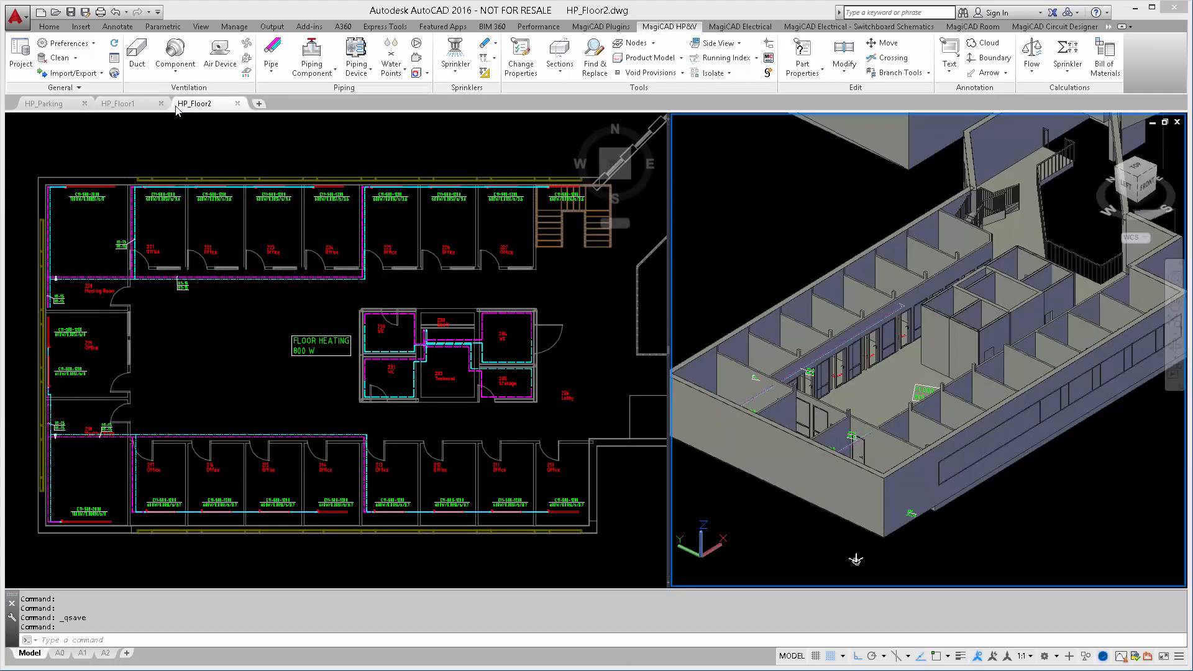
click(65, 105)
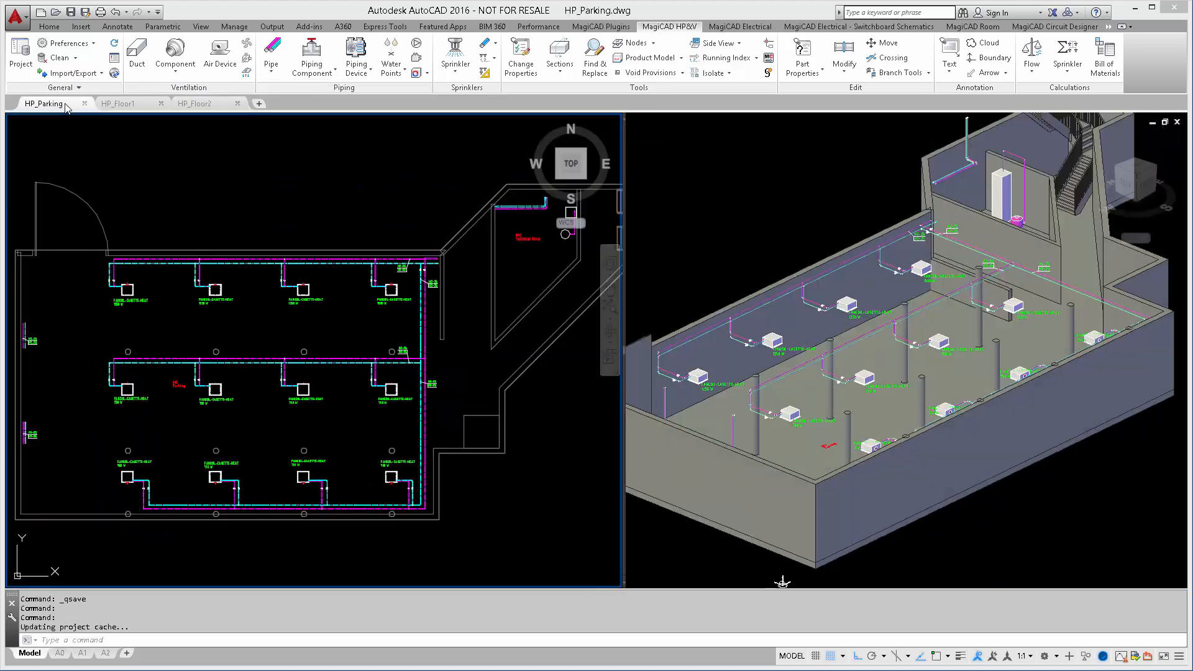
Review the calculation settings of the Heating, Primary 1, Heating 1 and FloorHeating 1 systems in the project management
click(25, 65)
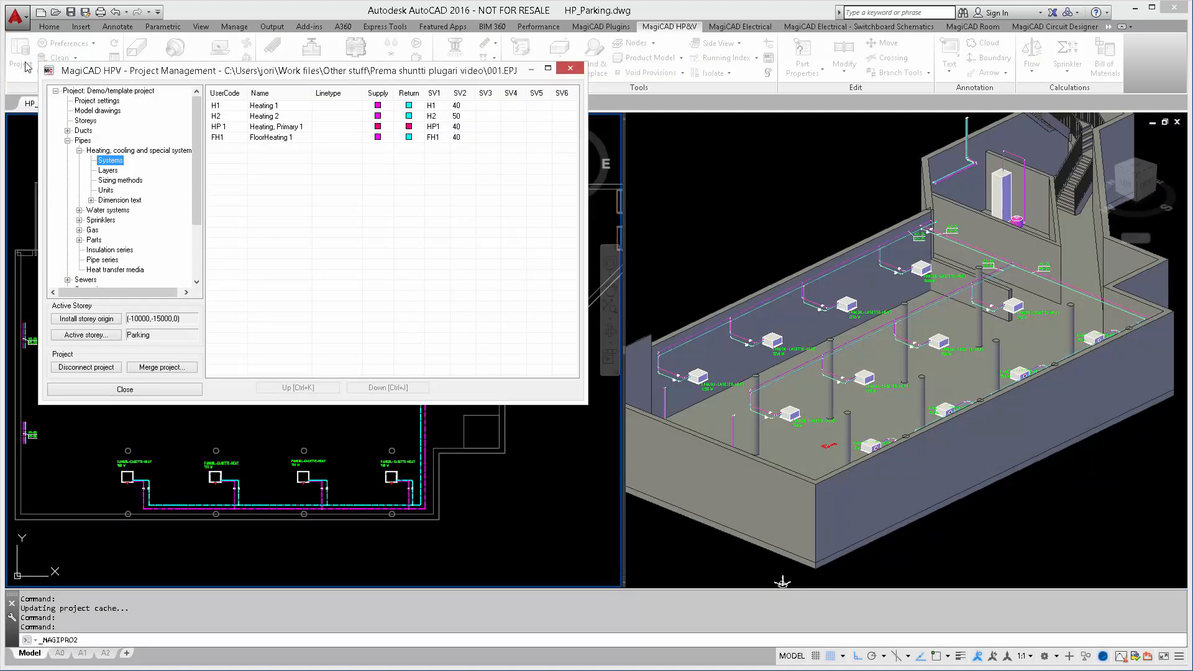
double_click(262, 126)
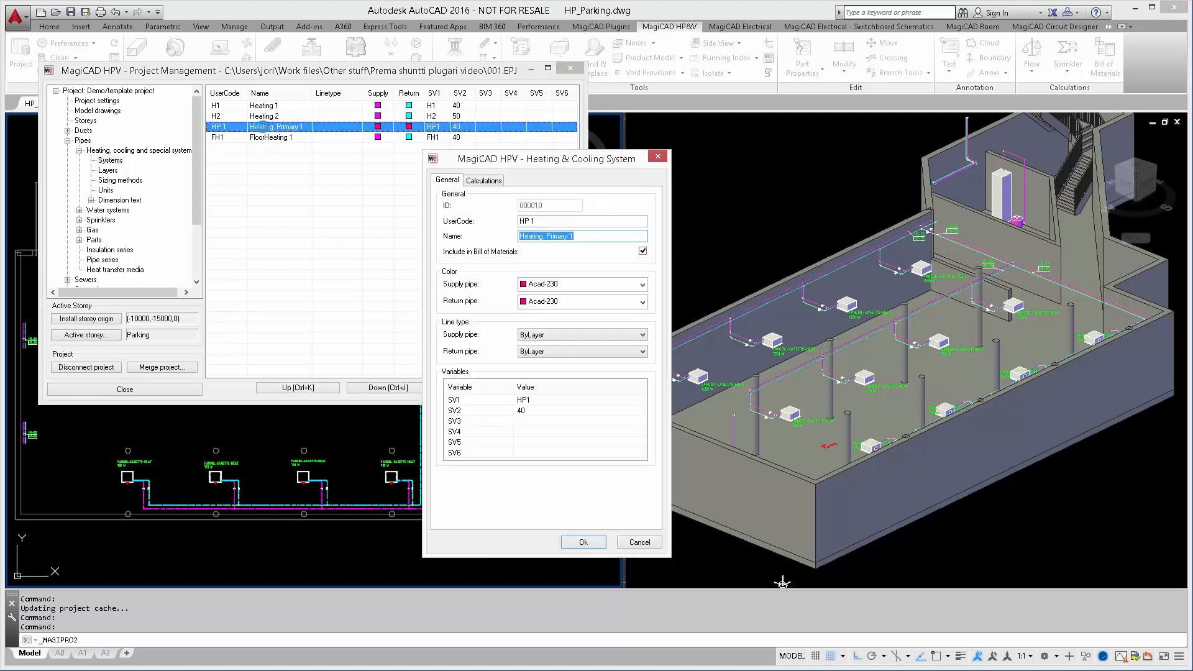
click(480, 180)
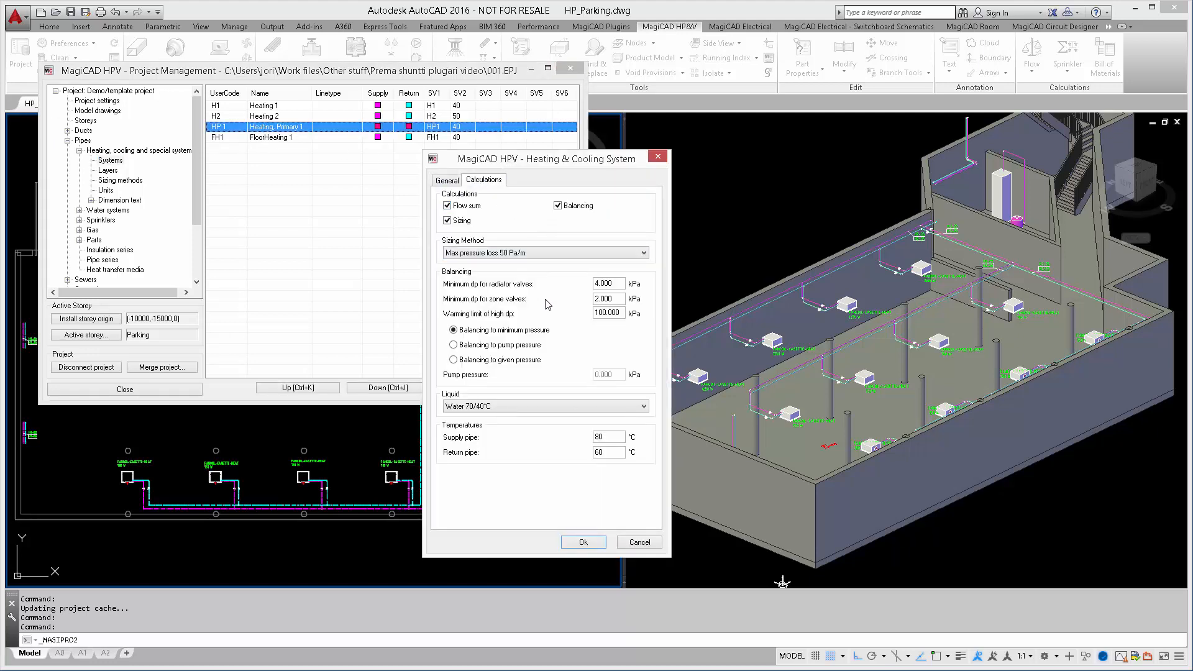
click(637, 543)
click(279, 107)
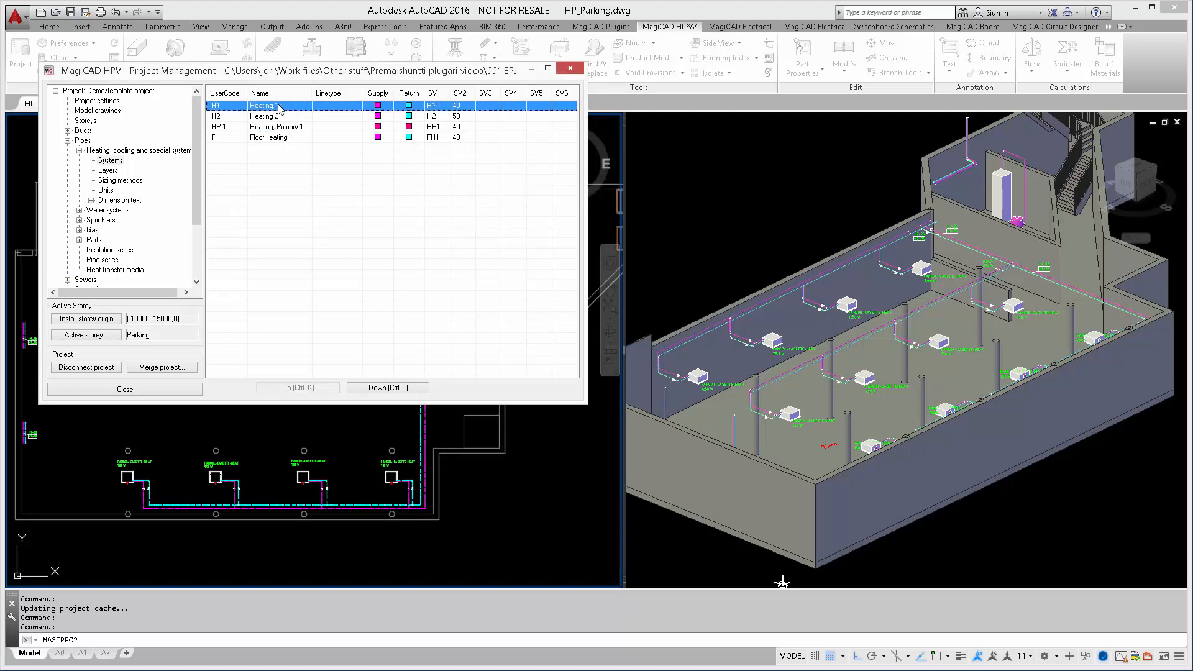
double_click(279, 107)
click(481, 180)
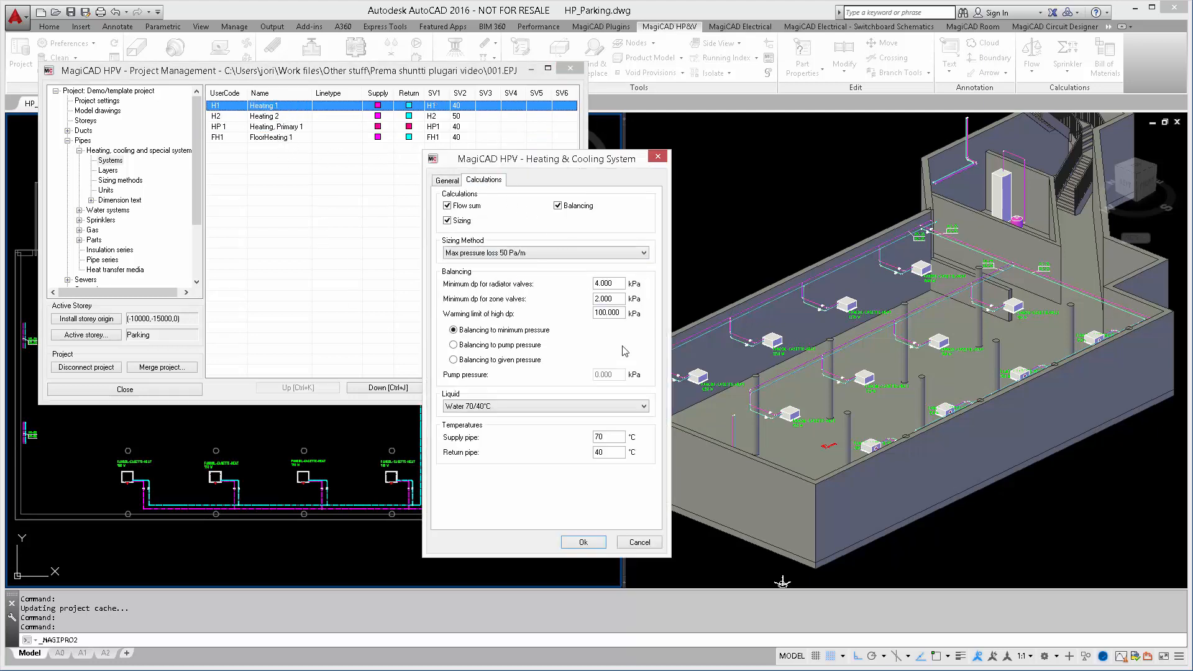
click(652, 541)
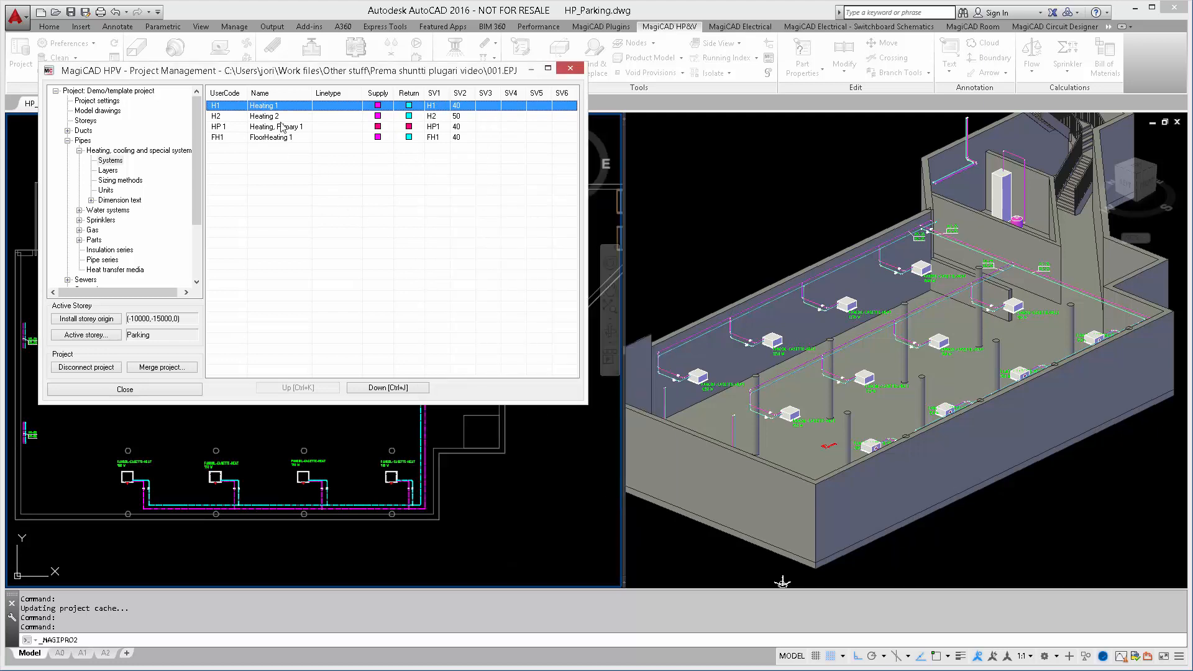
double_click(290, 137)
click(484, 180)
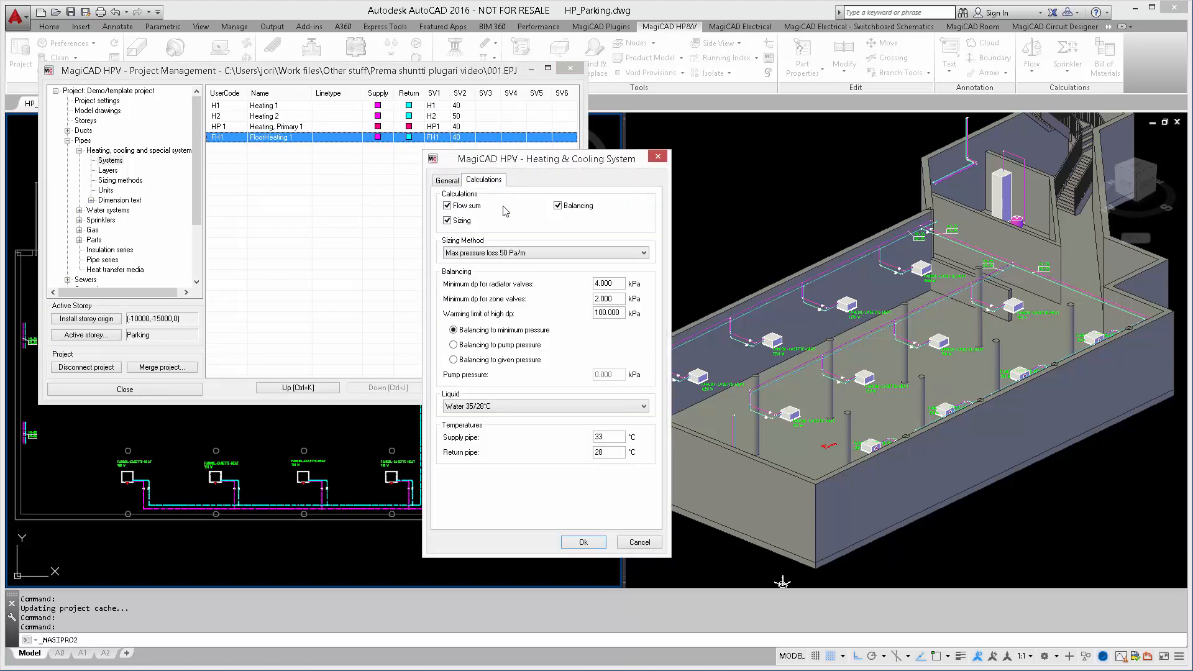
click(646, 544)
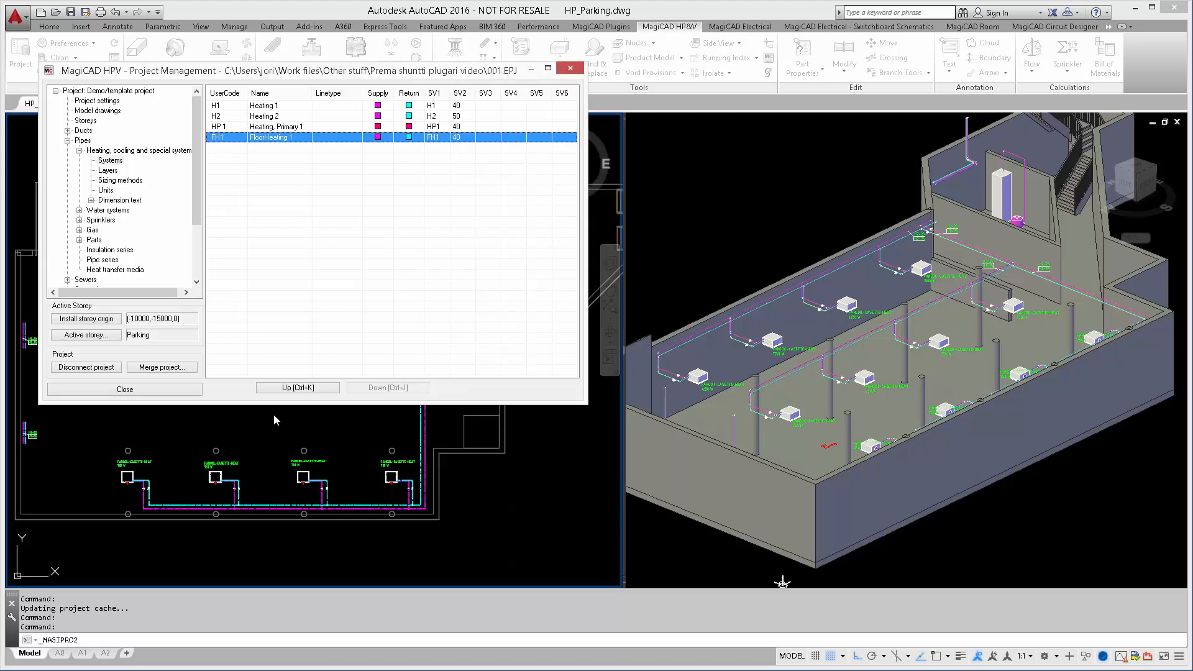
click(173, 391)
scroll(172, 391, up, 4)
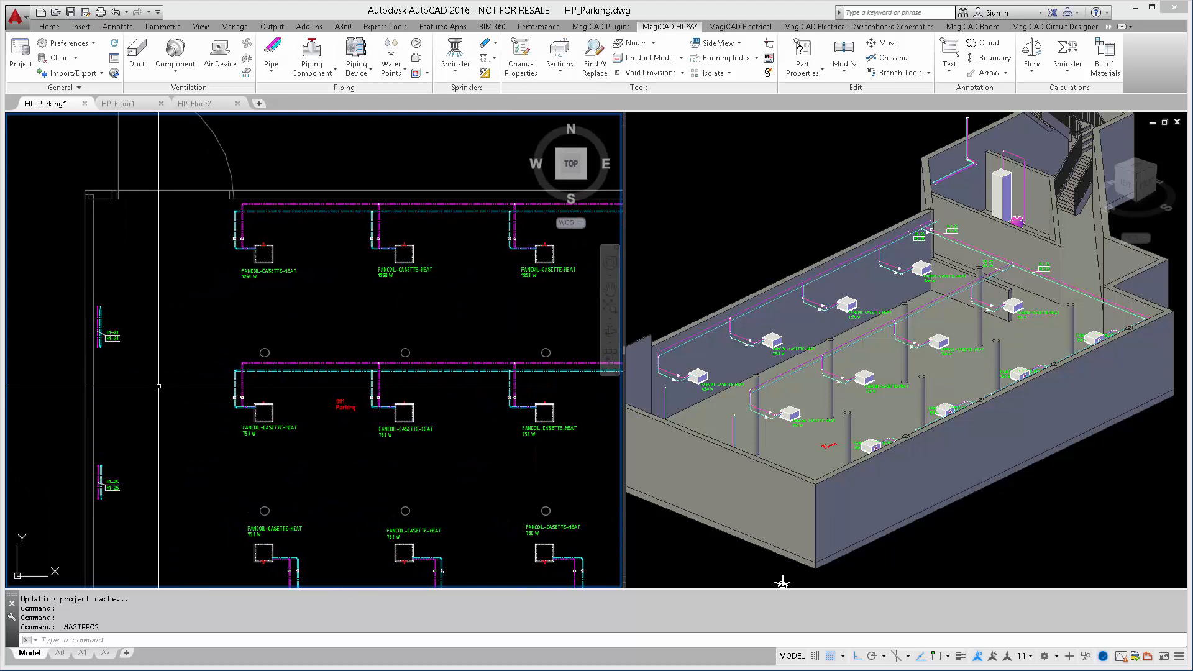
scroll(159, 385, down, 3)
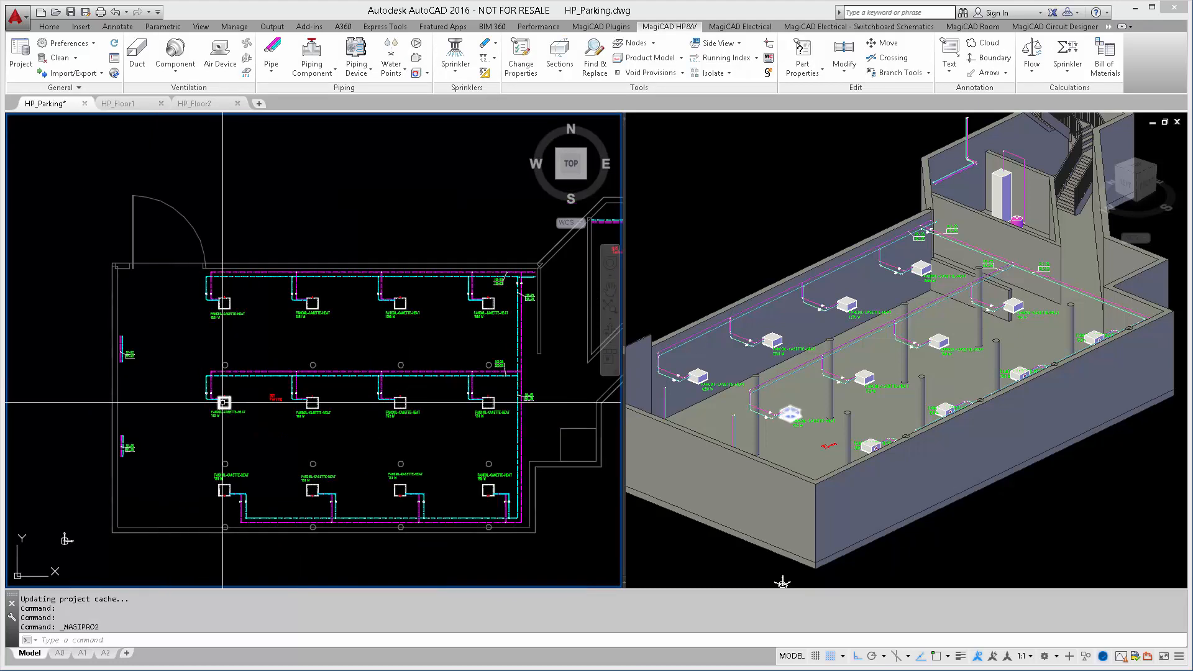
scroll(197, 383, up, 3)
scroll(197, 384, down, 2)
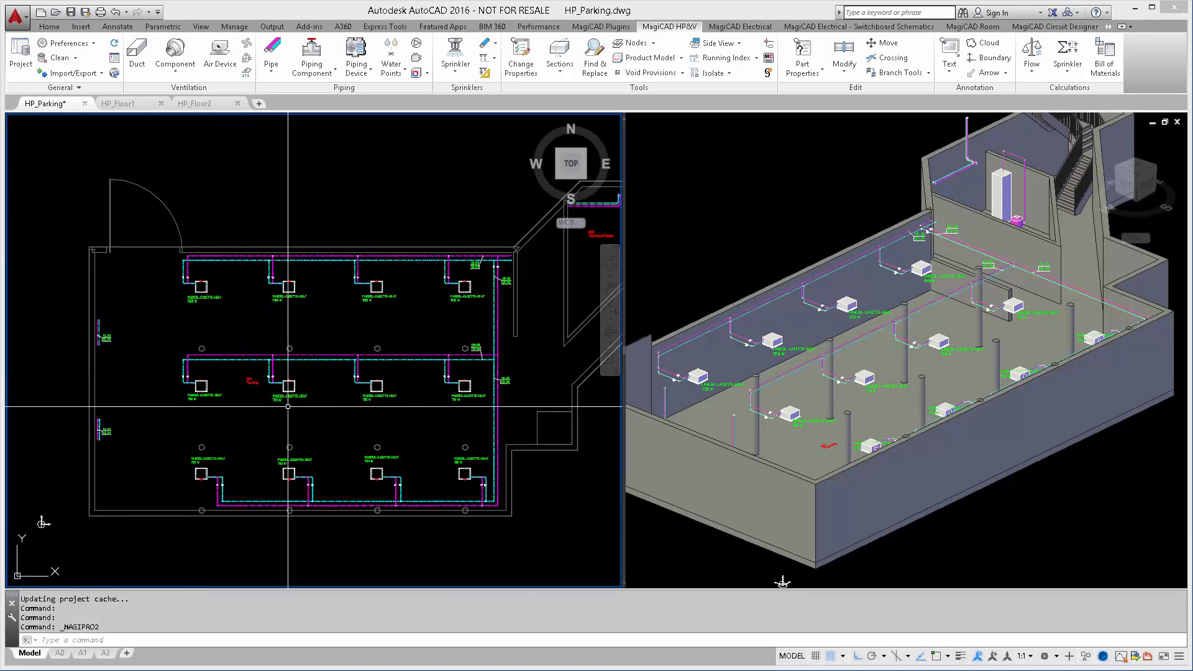
Balance the systems H1, H2 and FH1 across all drawings with a calculation report and update the results to the model
click(1032, 72)
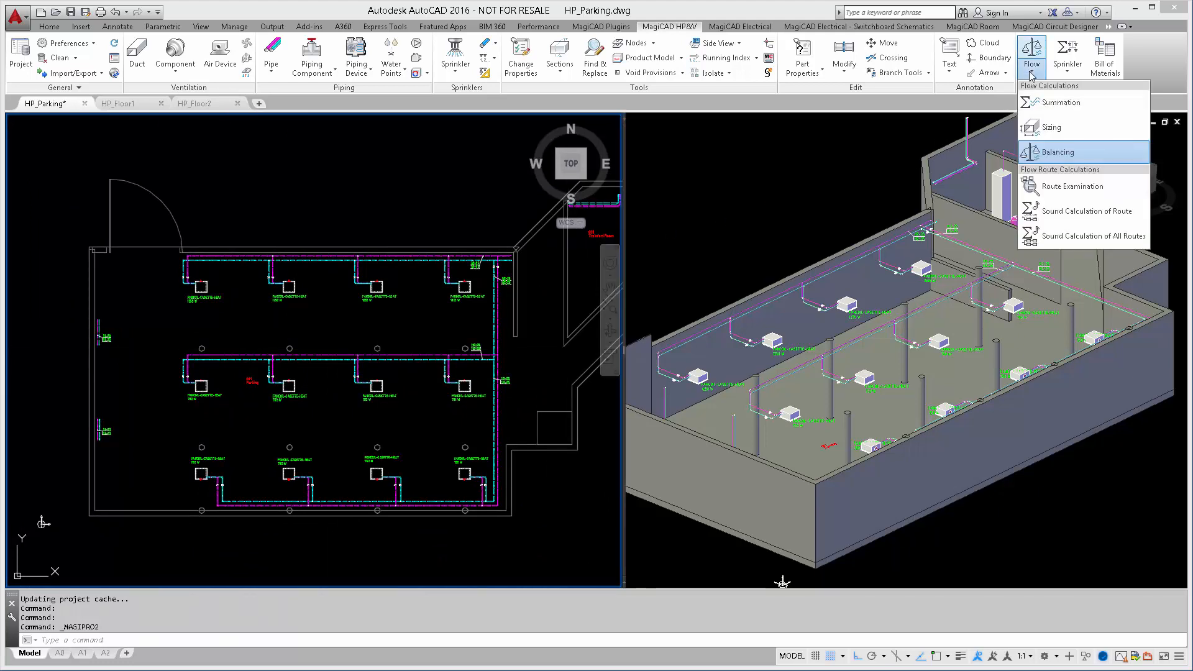
click(1050, 153)
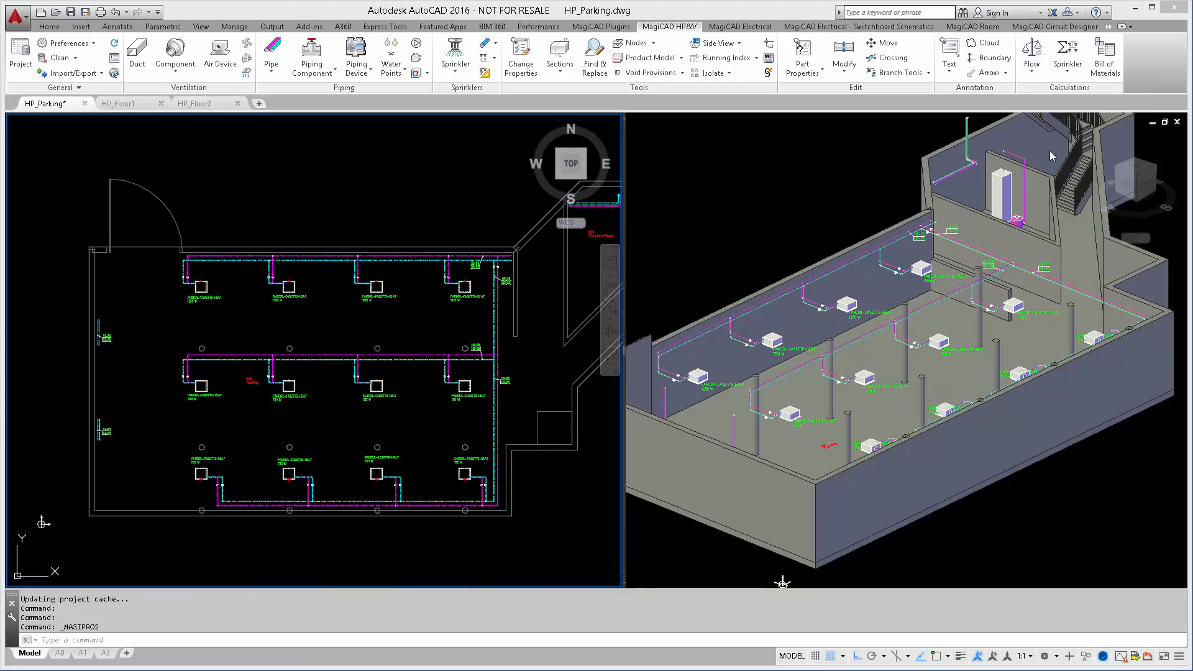
click(328, 158)
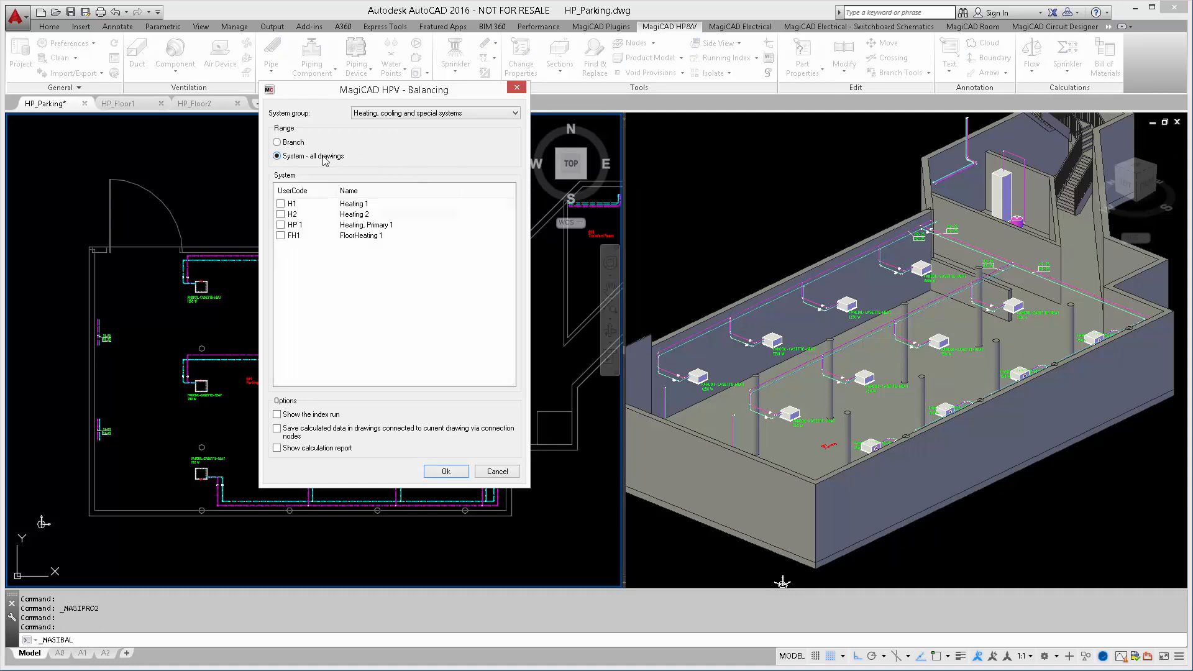
click(281, 204)
click(281, 214)
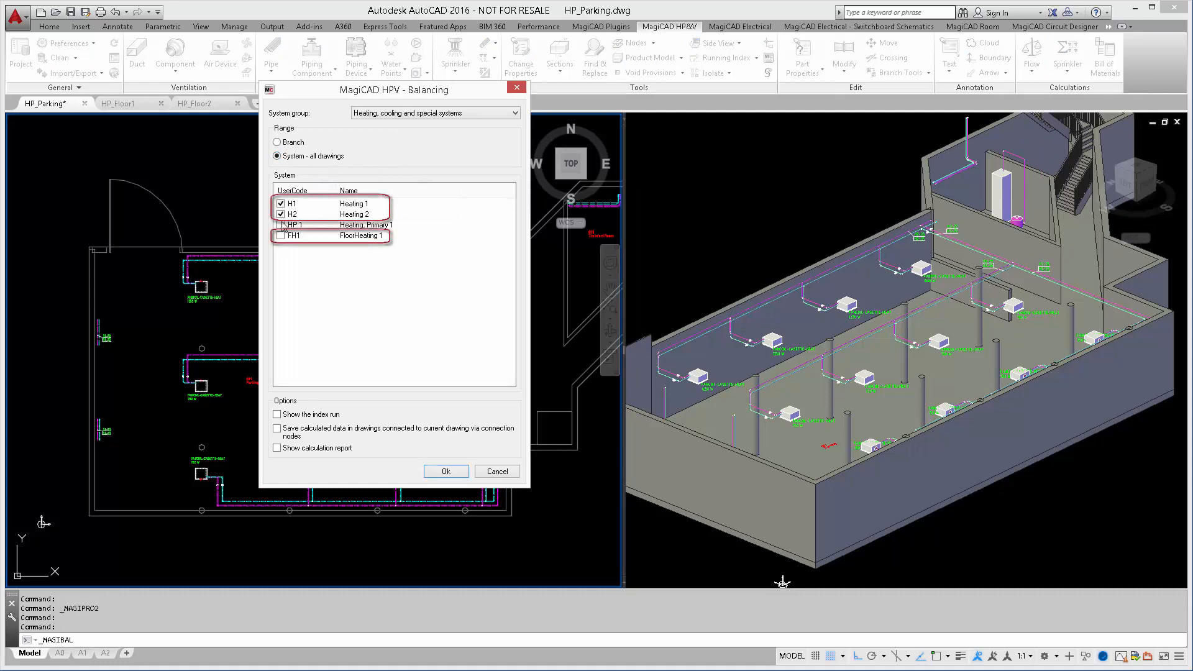
click(281, 236)
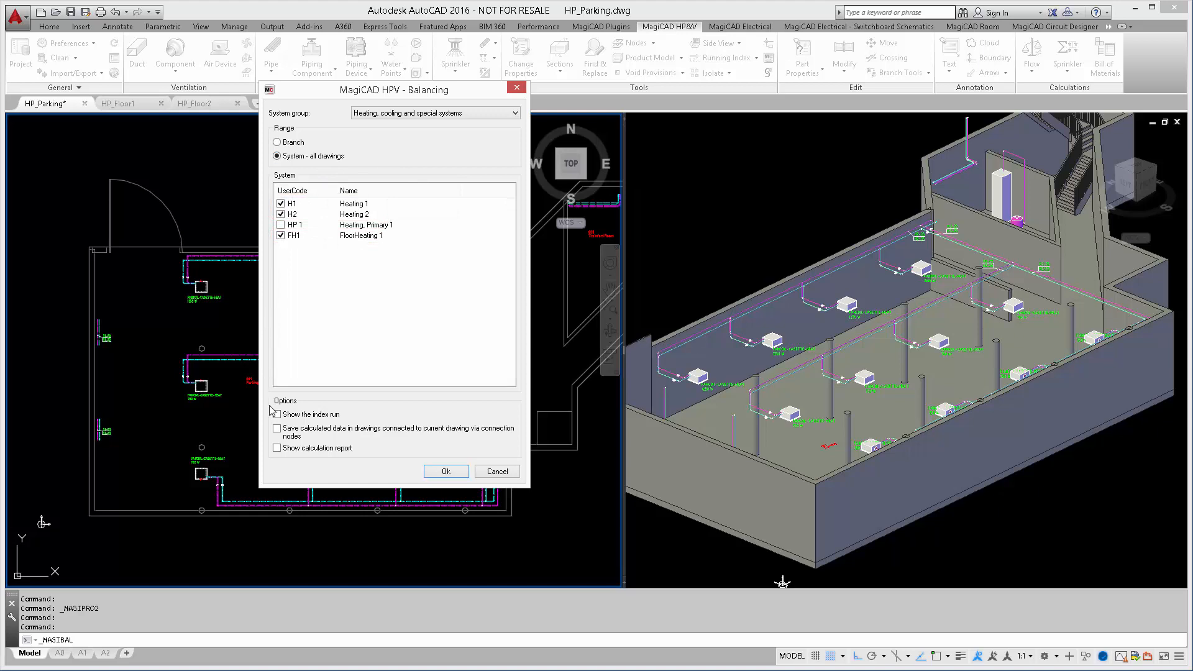
click(277, 448)
click(441, 472)
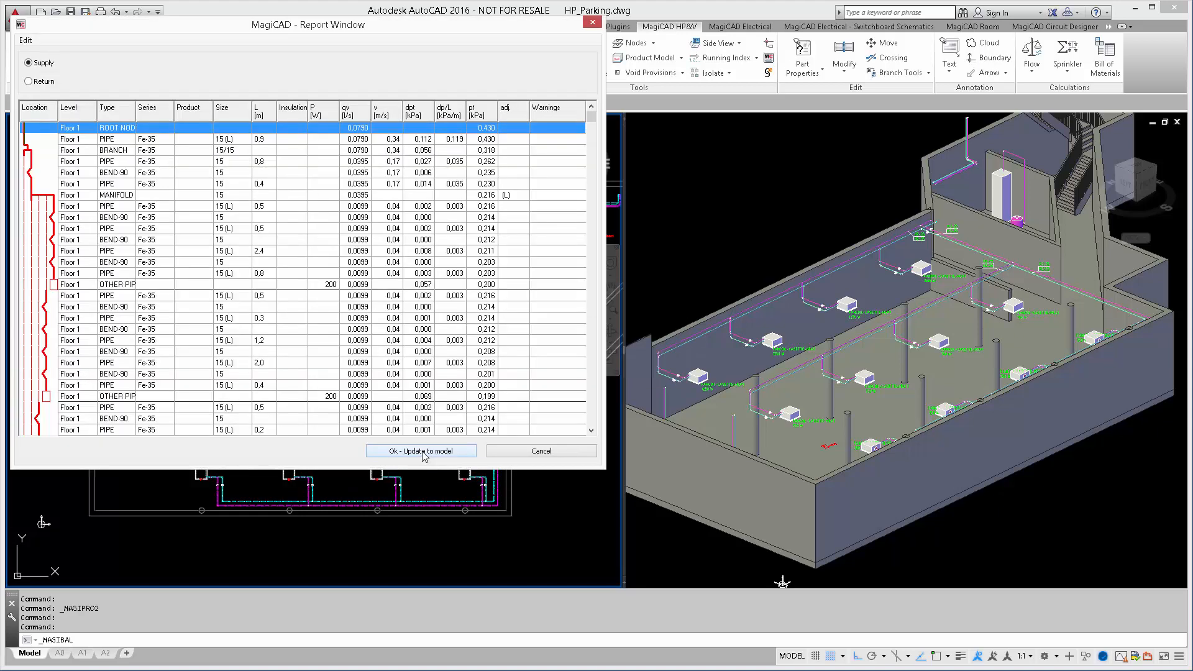
click(424, 451)
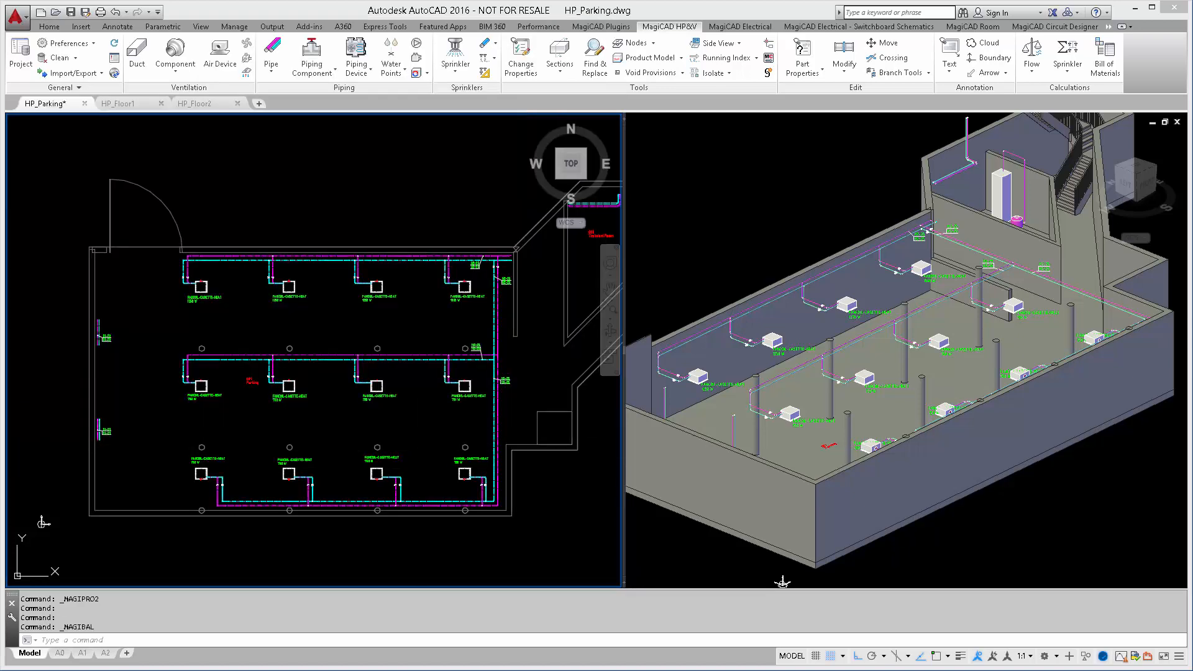
middle_drag(419, 435, 387, 461)
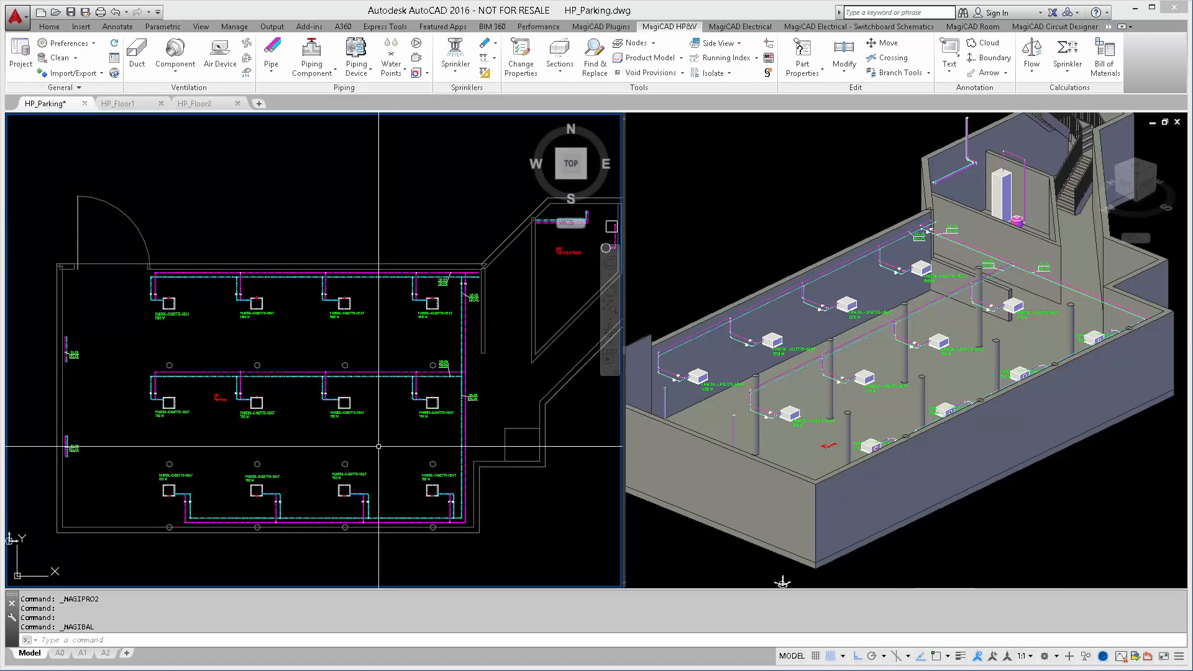
key(ctrl+s)
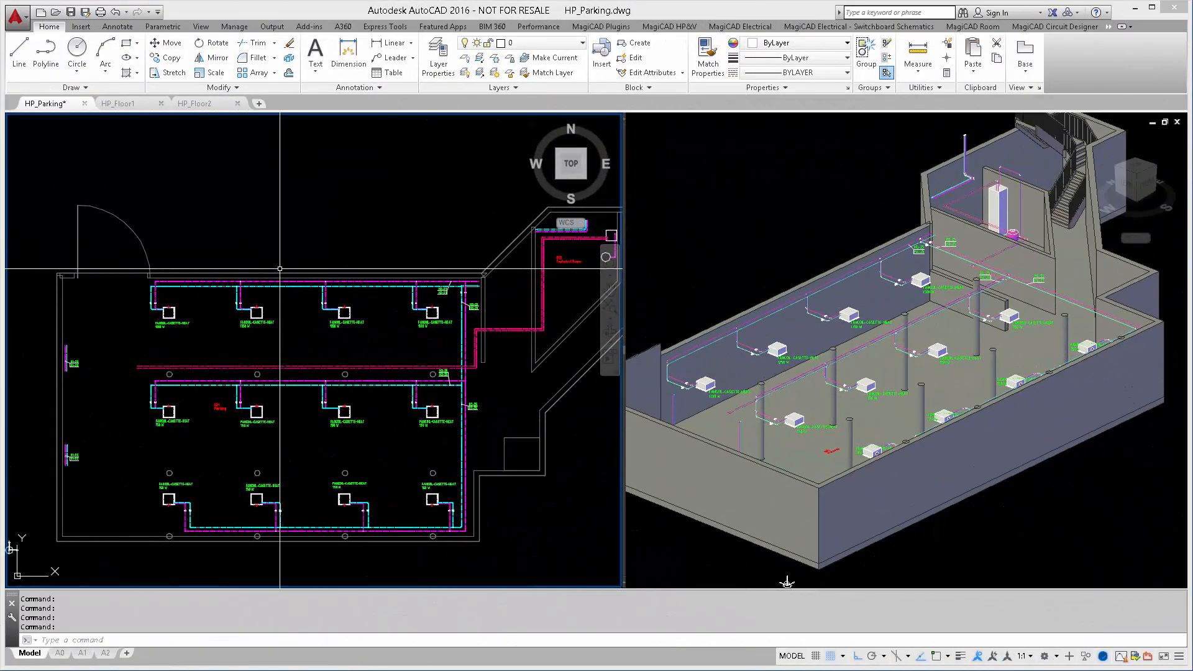
Start inserting a Prema shunt unit with HP 1 "Heating, Primary 1" as the primary circuit system
click(660, 27)
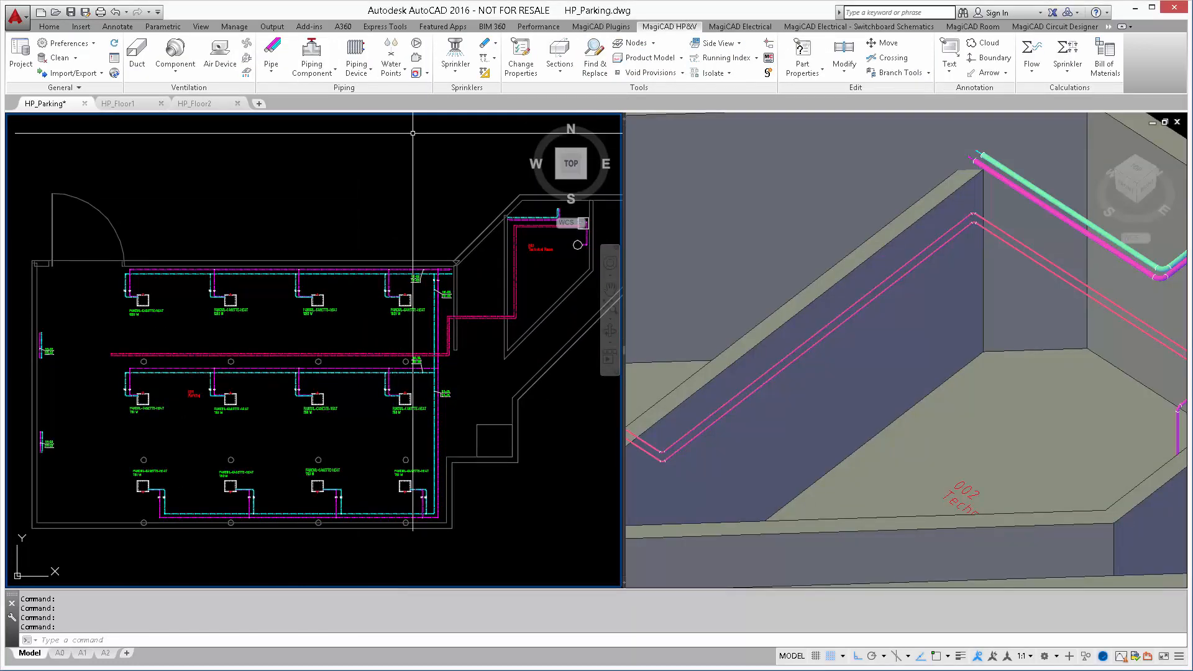
click(588, 28)
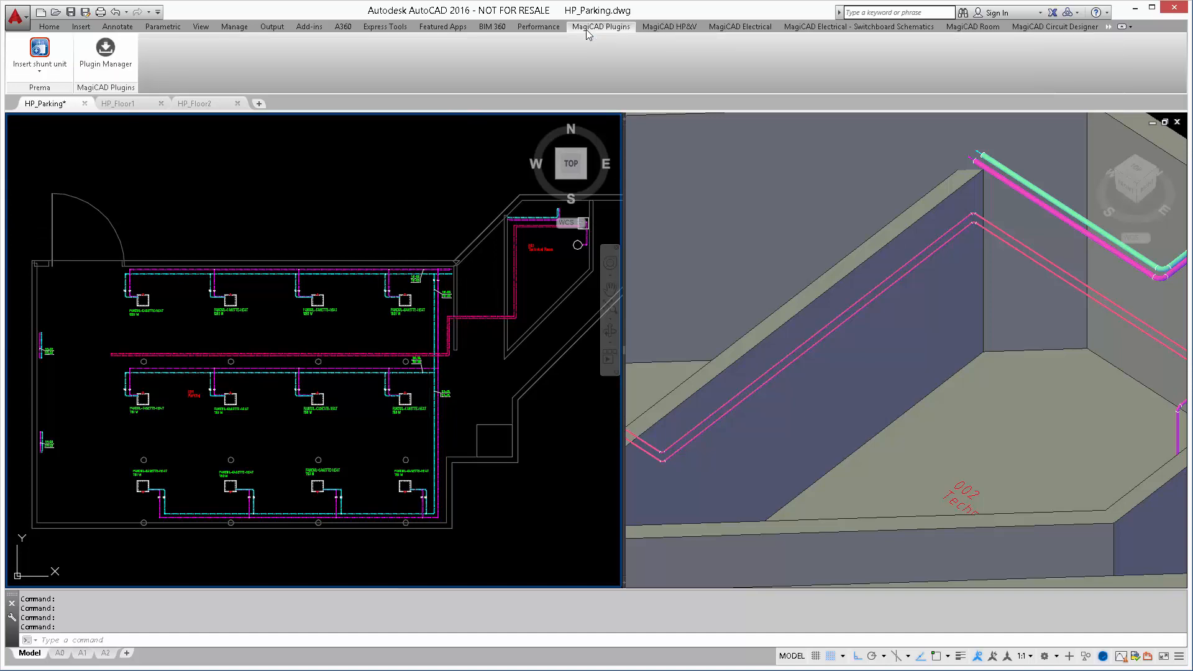
click(49, 72)
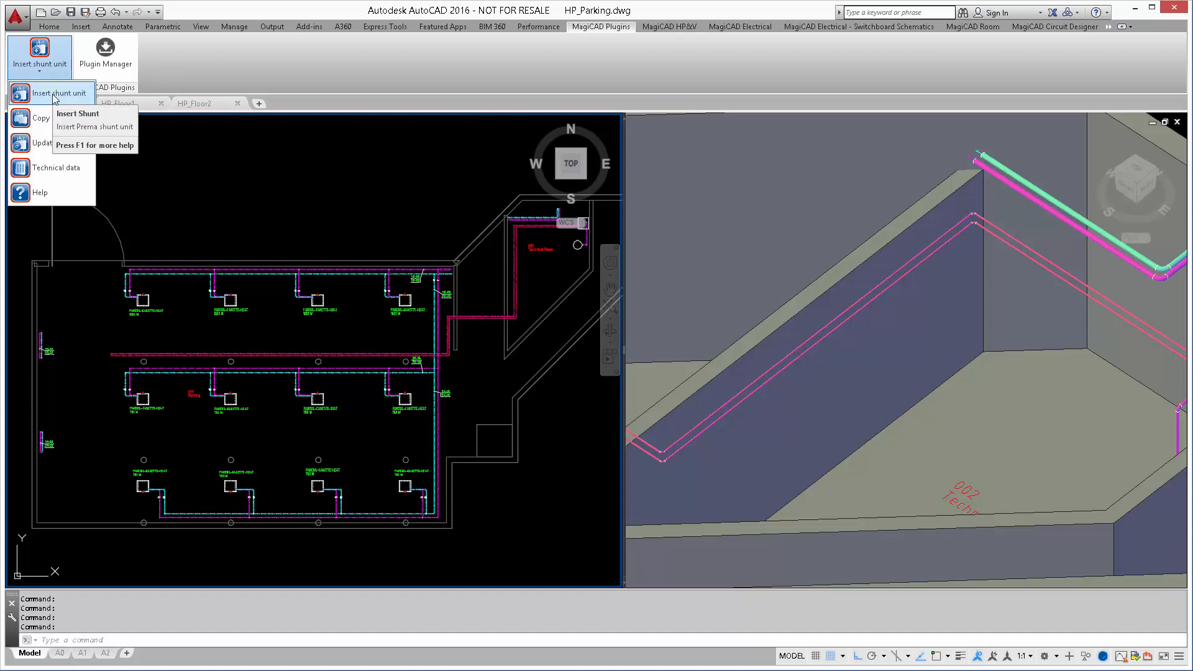
click(55, 94)
drag(715, 398, 448, 299)
click(486, 338)
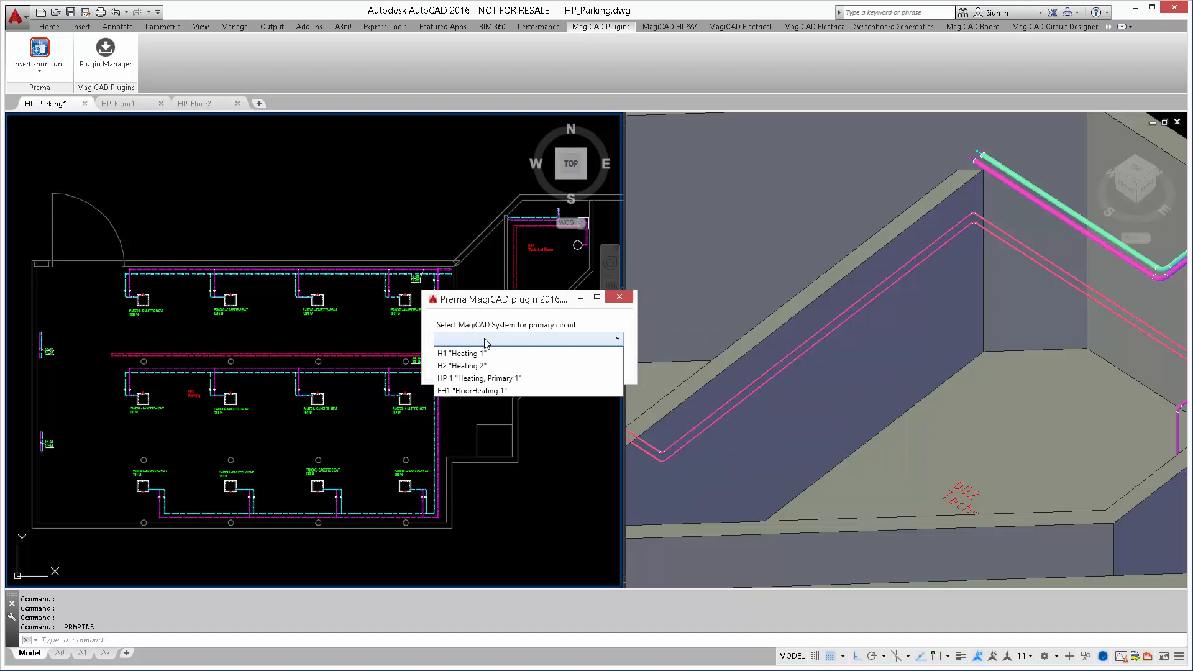
click(493, 377)
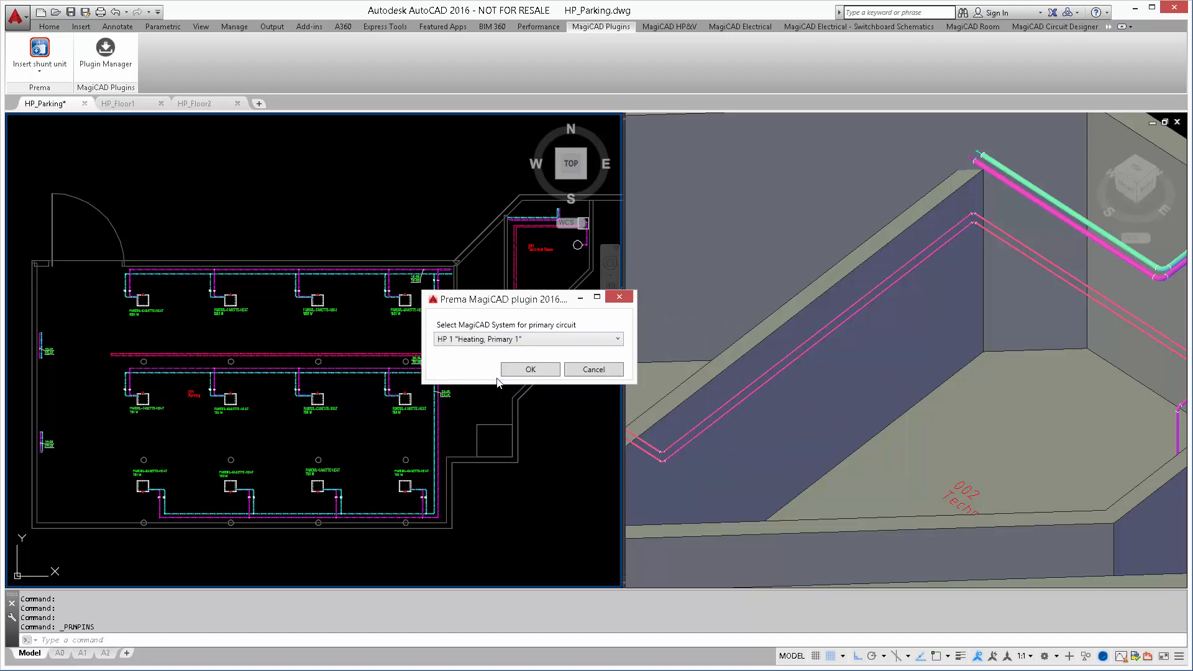
click(522, 373)
Select the secondary circuit's supply and return pipes in technical room 002 for connection to the shunt unit
scroll(515, 224, up, 6)
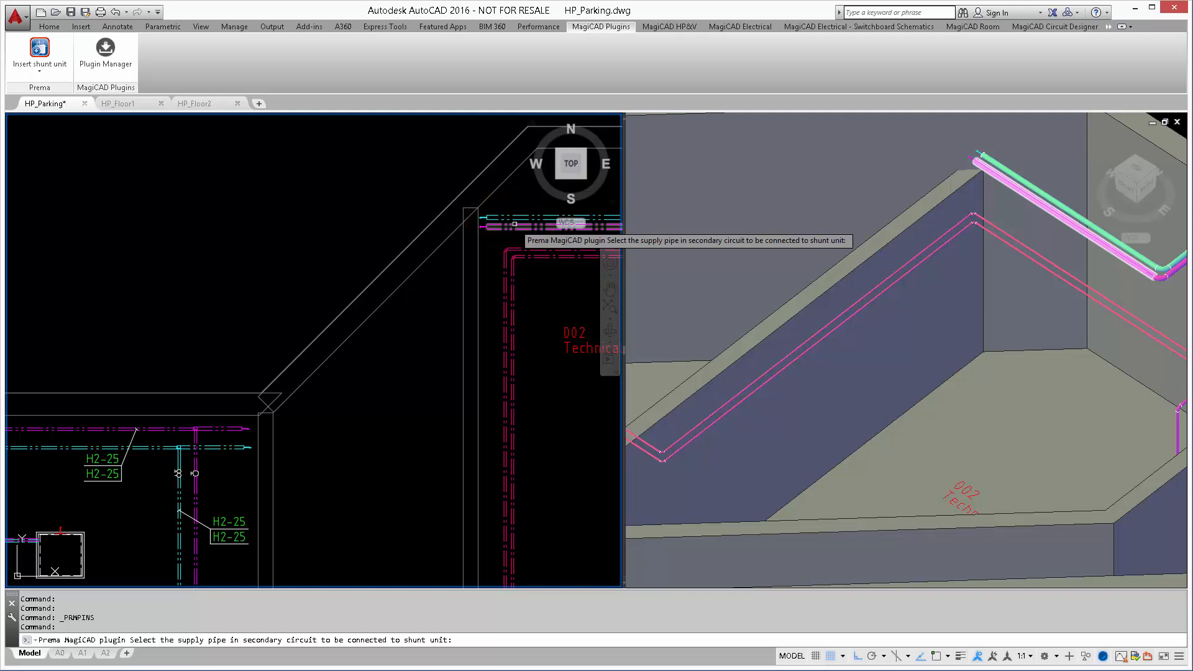
click(515, 224)
scroll(518, 214, down, 2)
click(518, 215)
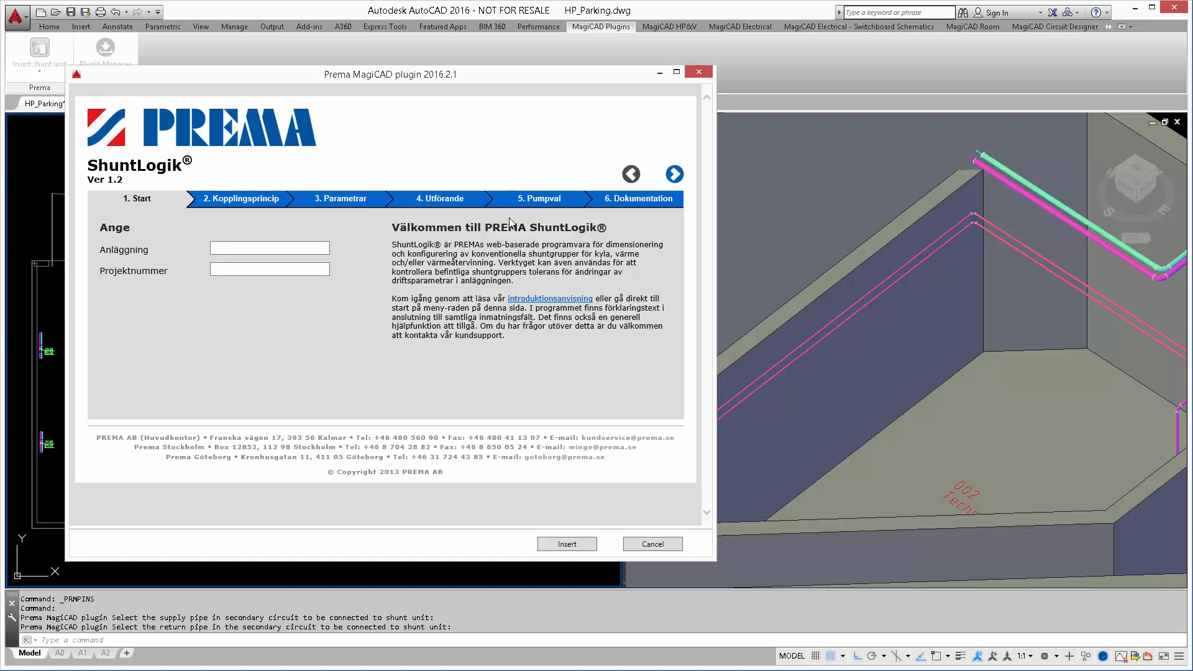
Choose PR-2 as the shunt unit's connection principle (Kopplingsprincip) in ShuntLogik
click(256, 200)
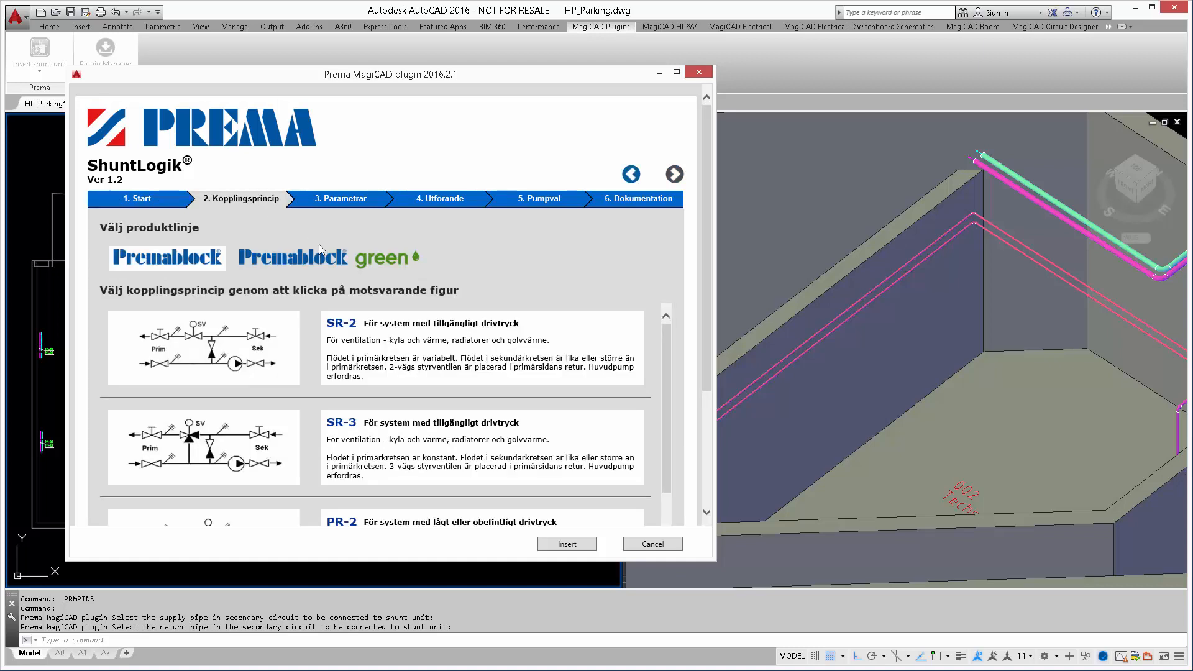
drag(669, 363, 669, 411)
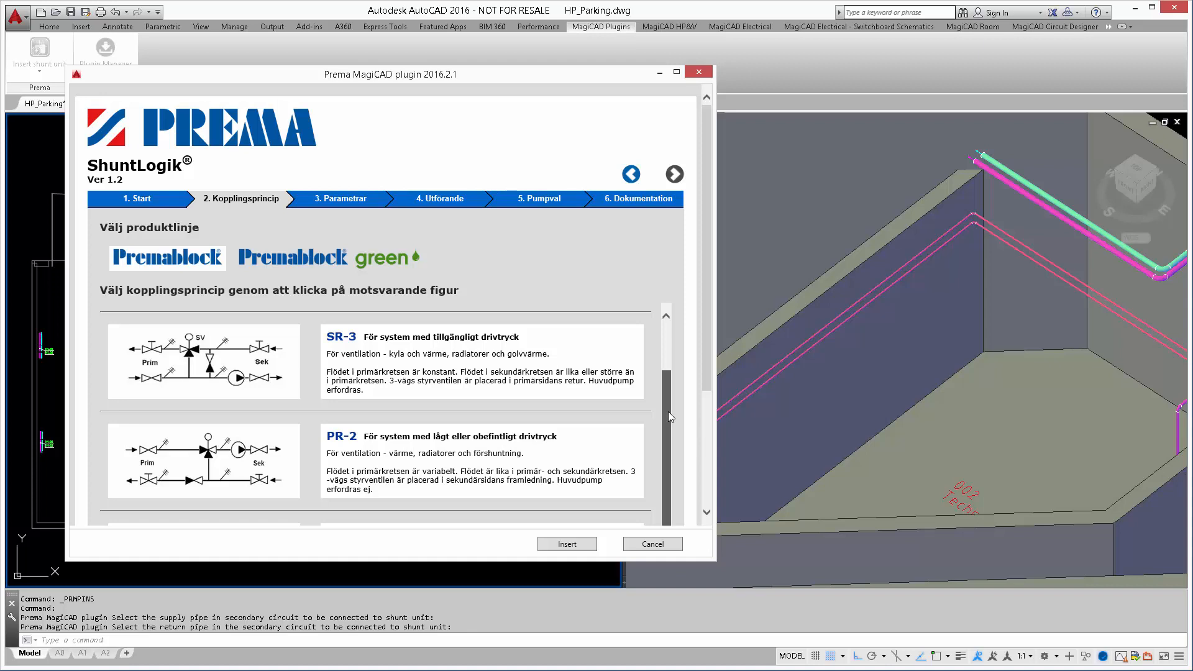
drag(668, 411, 662, 424)
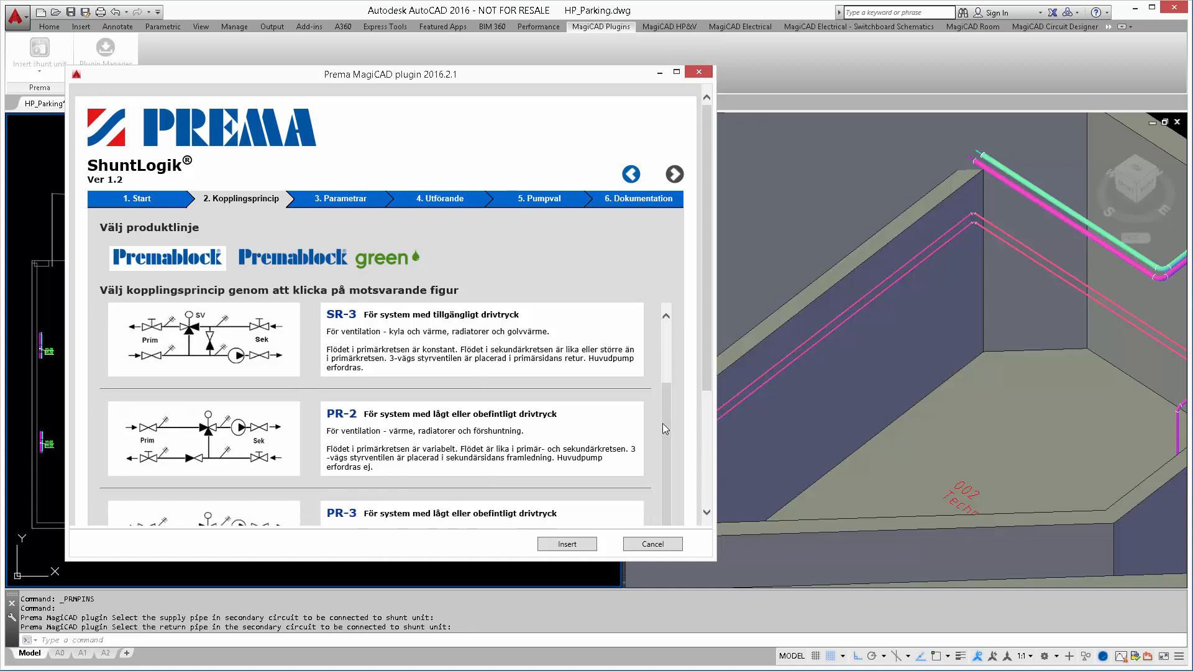
click(500, 433)
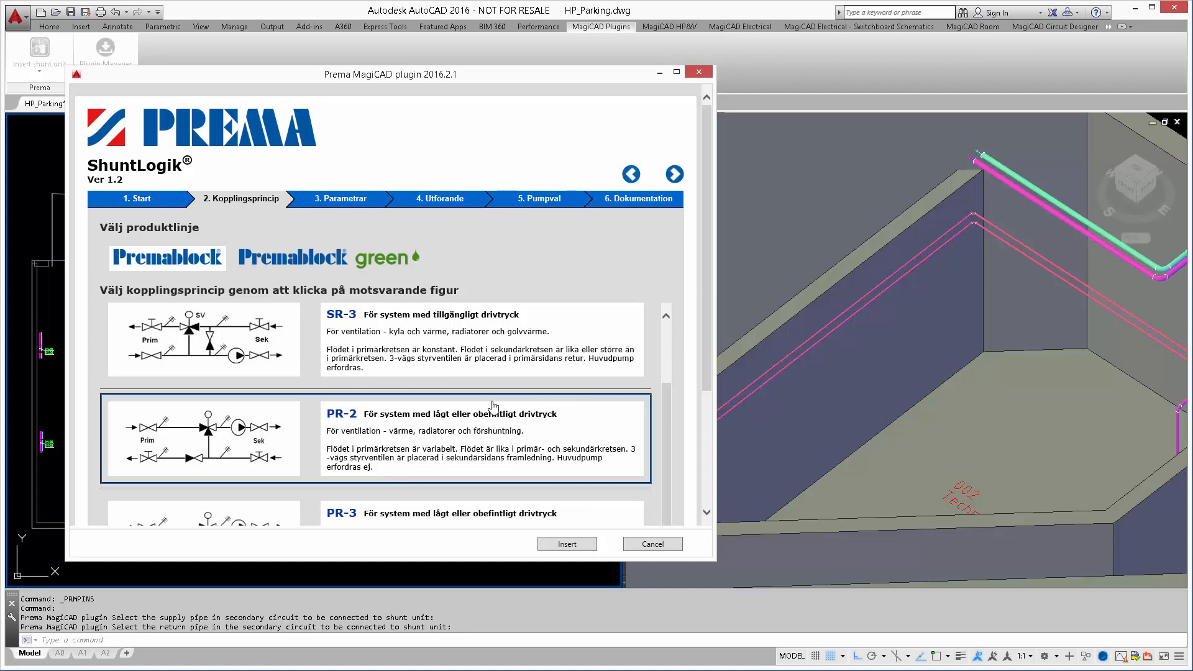
Set the shunt unit's available primary pressure to 25 kPa and its designation (Beteckning) to SHUNT1, and calculate the parameters
click(345, 200)
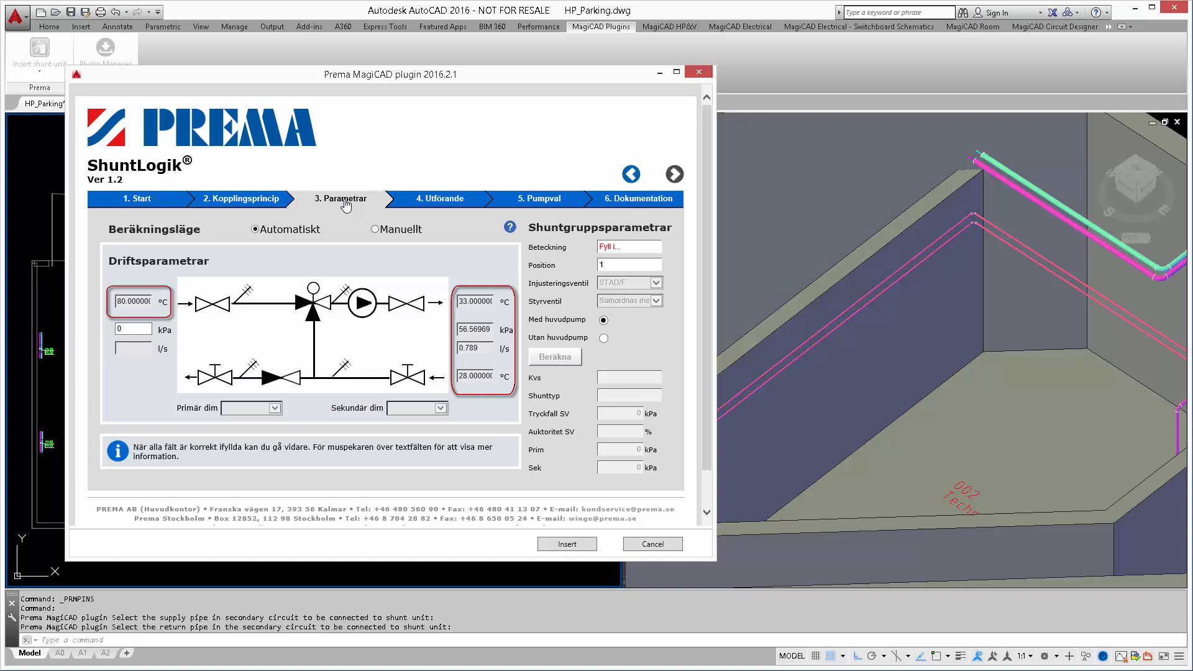
click(133, 329)
text(25)
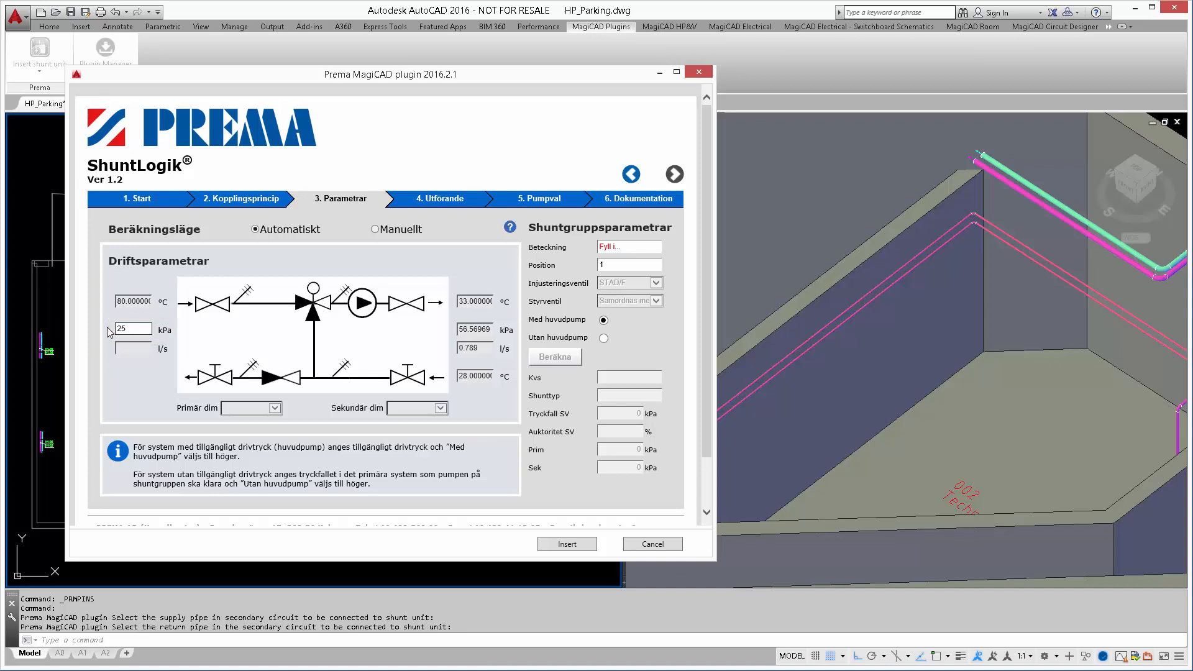
click(619, 248)
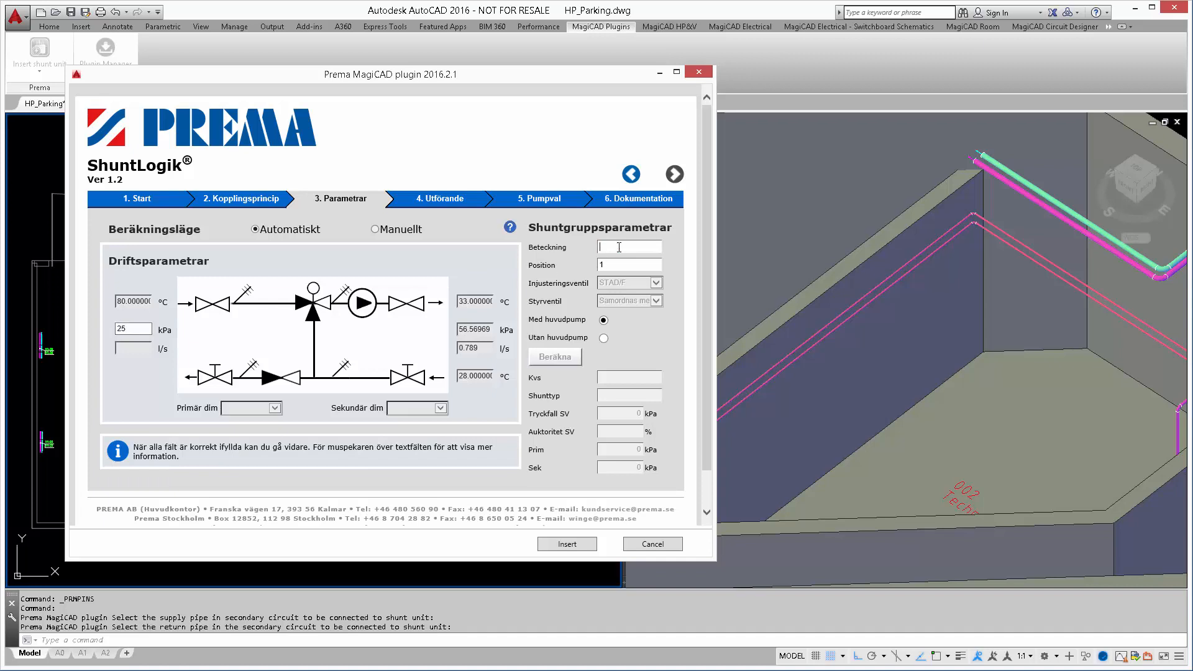
text(SHUNT1)
click(563, 362)
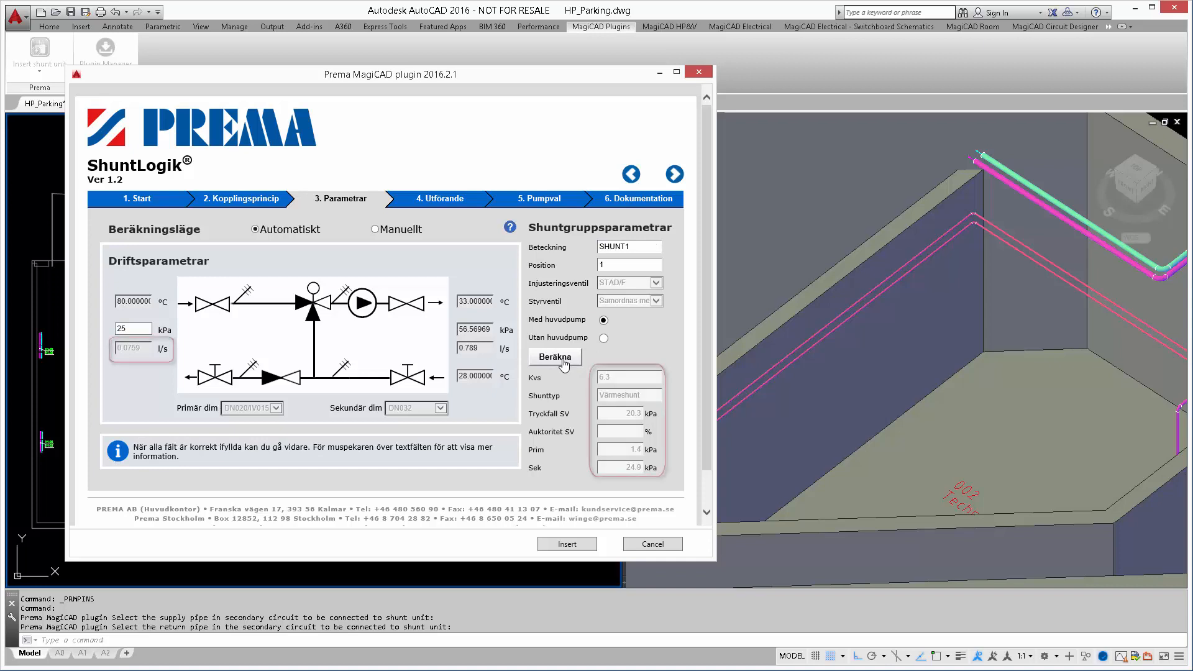
Review the shunt unit's design (Utförande), pump selection (Pumpval) and documentation, keeping the default options, and insert the configured unit
click(442, 200)
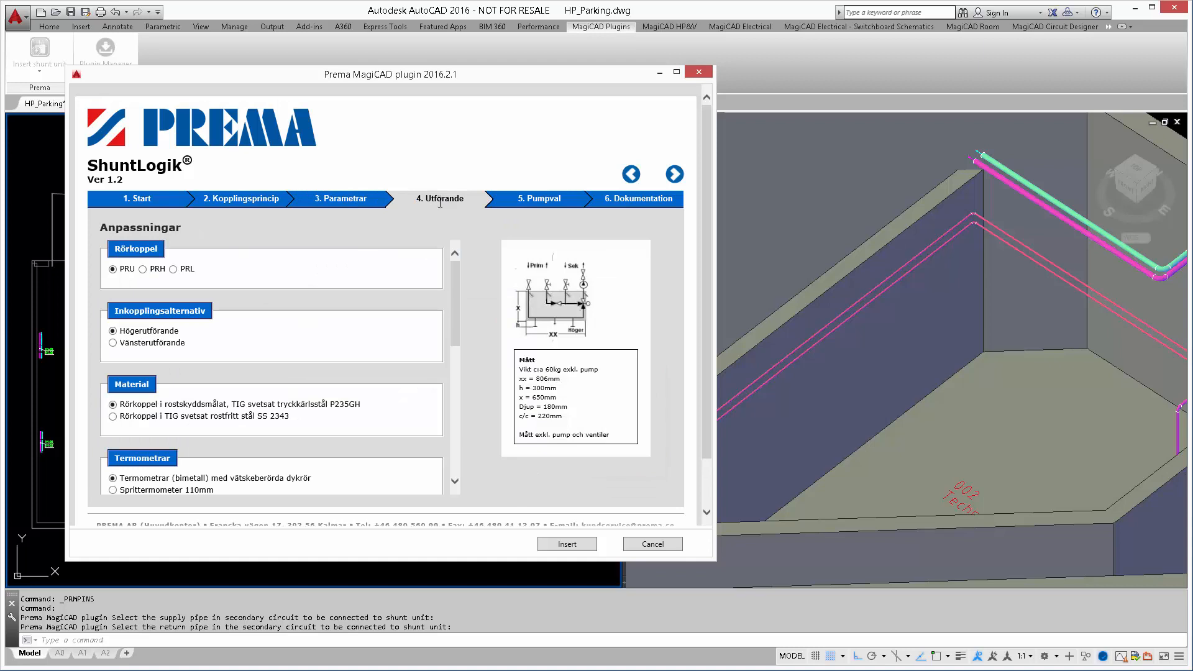
scroll(457, 292, down, 1)
mouse_move(457, 292)
mouse_down()
mouse_move(444, 421)
mouse_move(459, 386)
mouse_move(465, 282)
mouse_up()
click(534, 200)
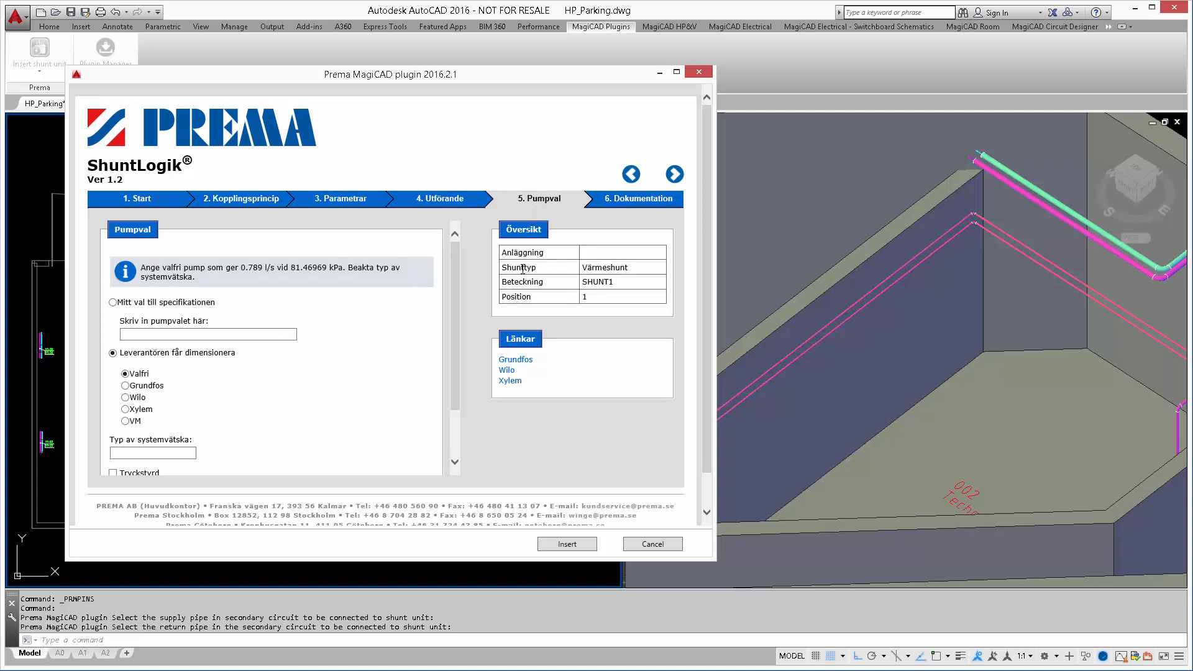
mouse_move(454, 291)
mouse_down()
mouse_move(452, 338)
mouse_move(461, 272)
mouse_up()
click(618, 200)
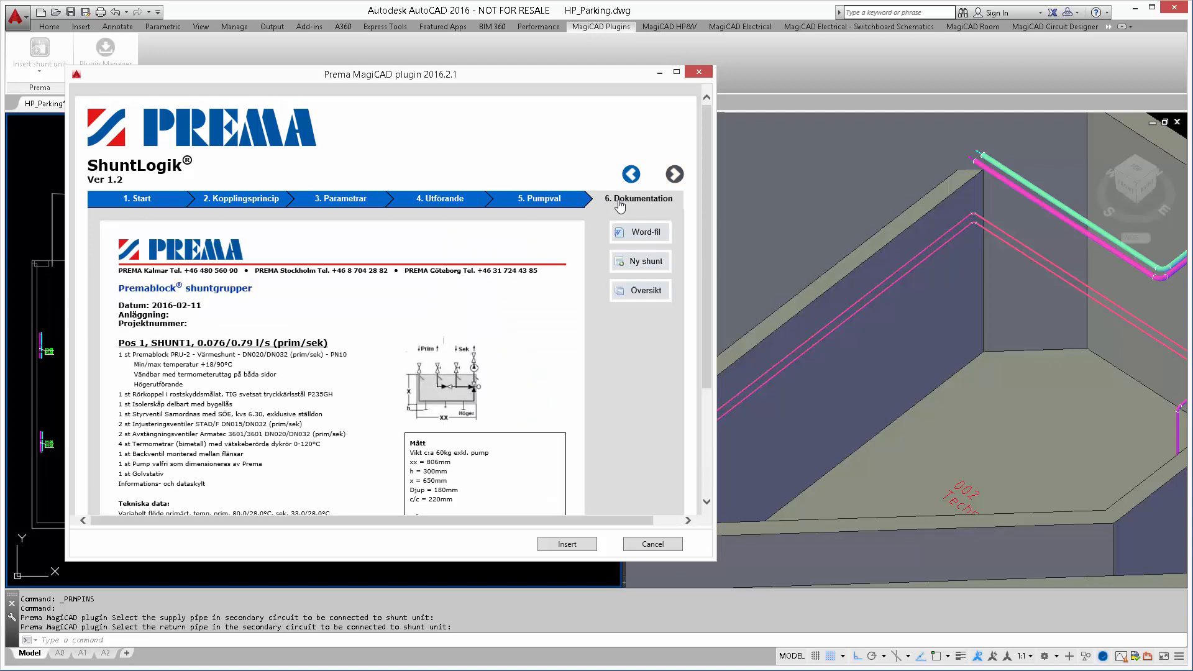
click(566, 544)
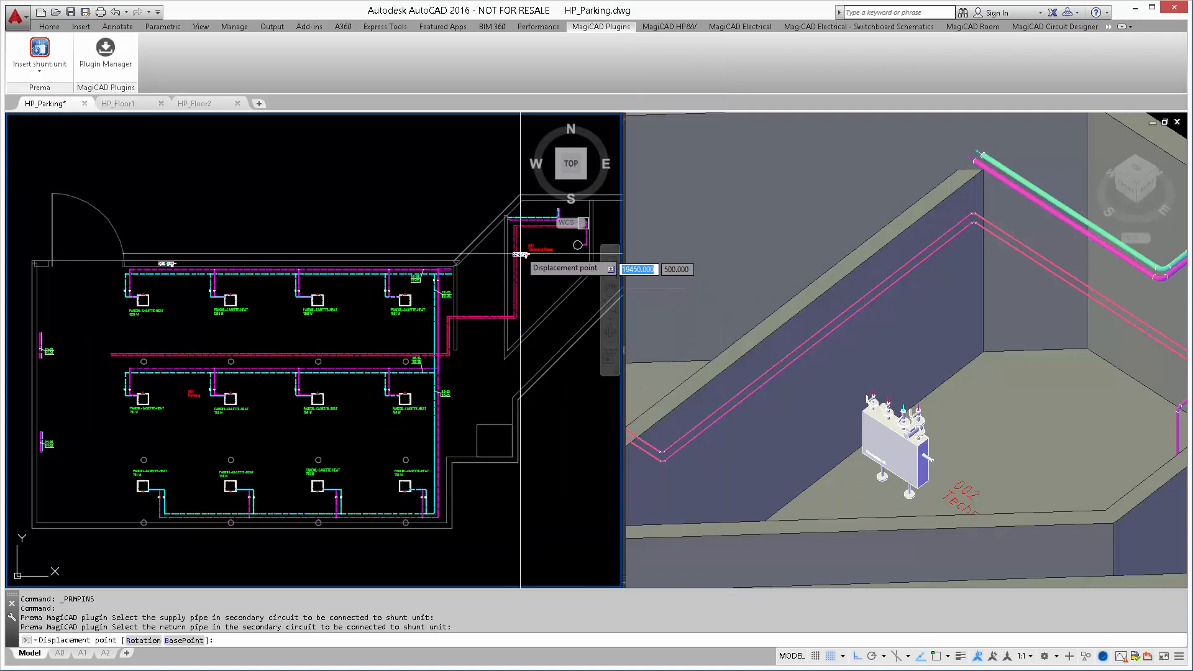
Rotate the shunt unit parallel to technical room 002's west wall and place it between the wall and the primary pipes
scroll(519, 238, up, 4)
scroll(520, 238, up, 2)
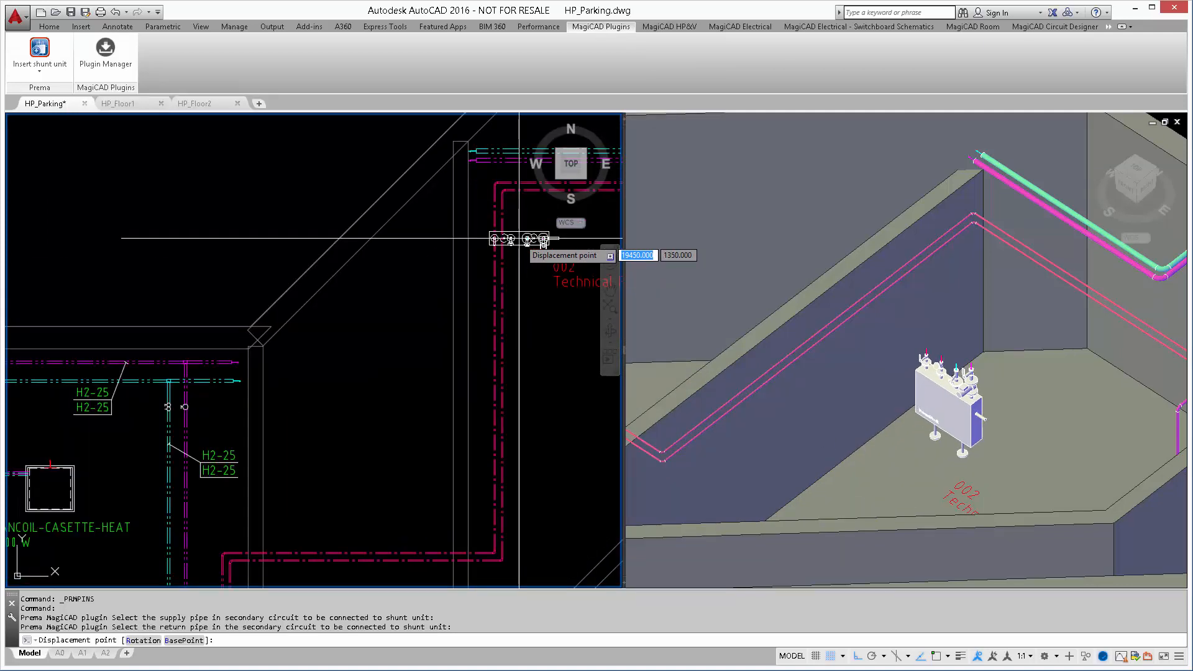
mouse_move(520, 238)
middle_down()
mouse_move(402, 290)
mouse_move(383, 328)
middle_up()
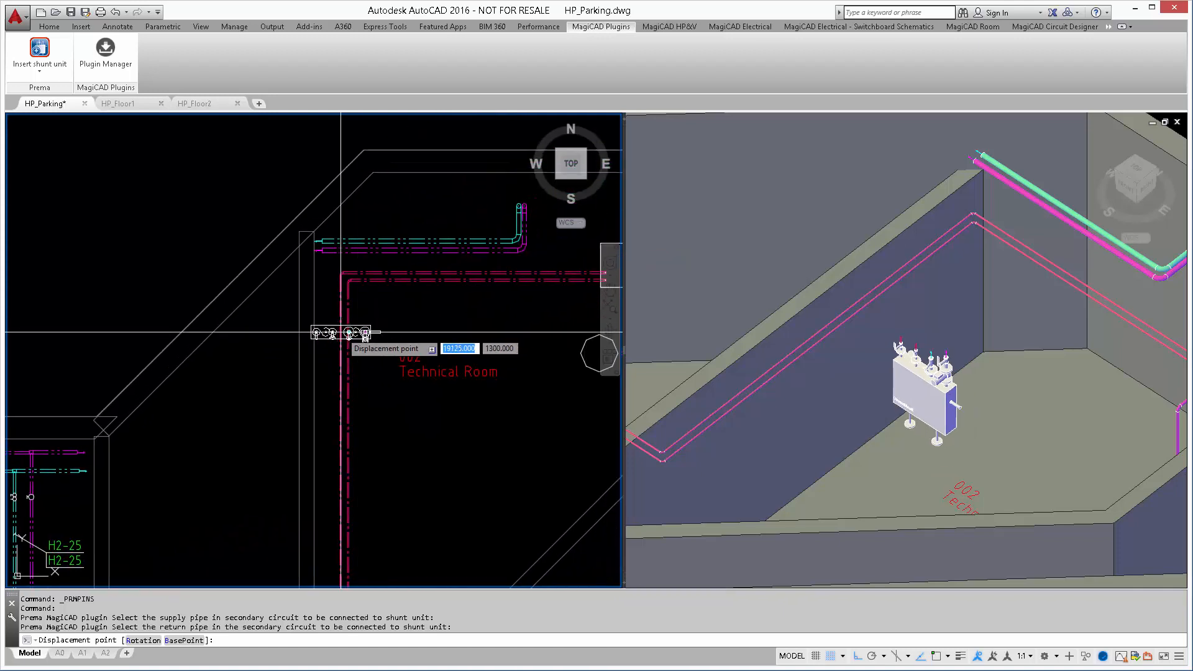
text(r)
key(Return)
click(326, 345)
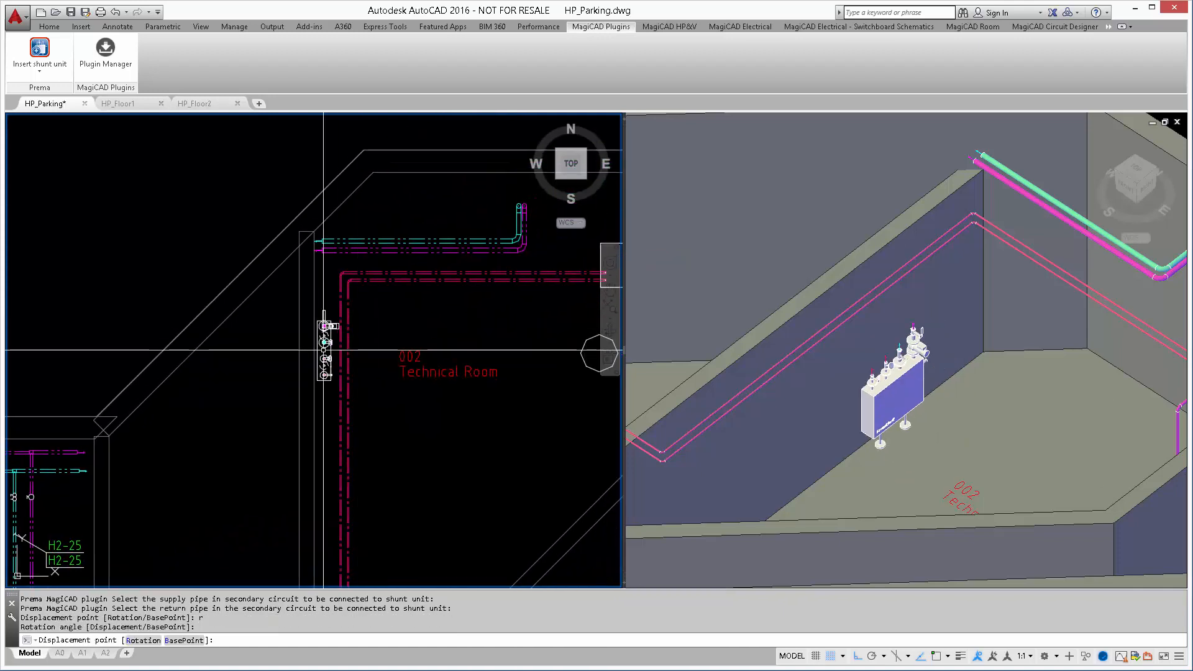
scroll(339, 292, up, 2)
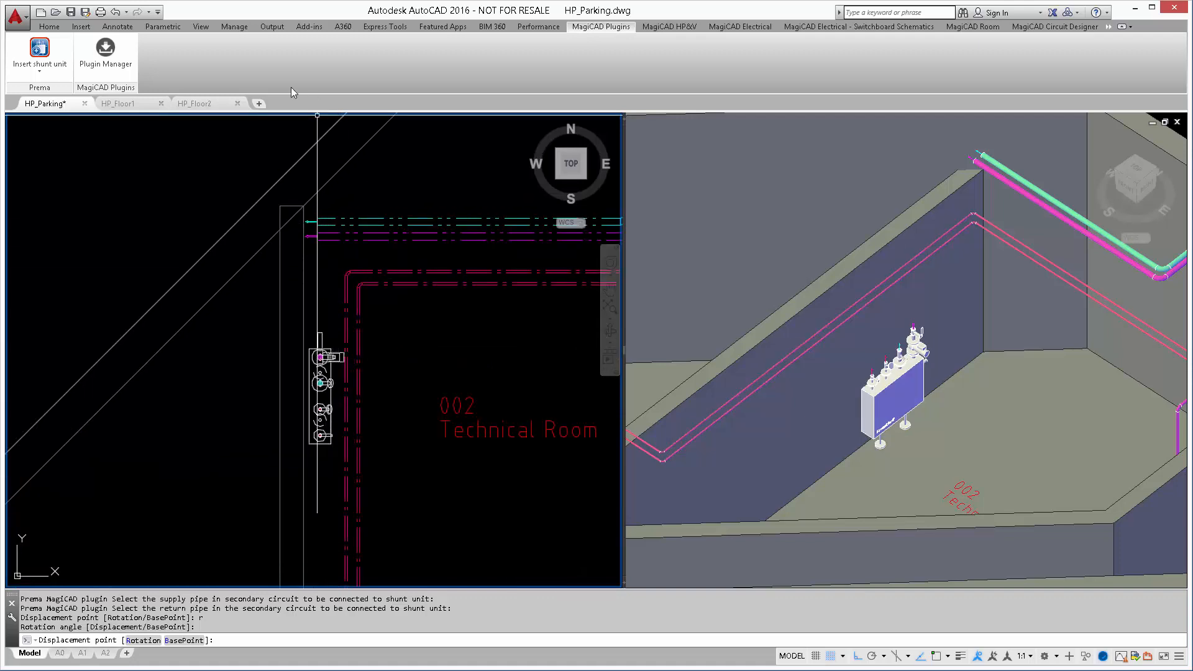
Draw supply and return pipes from the shunt unit's secondary connections to the FH1 pipes in the technical room
click(666, 26)
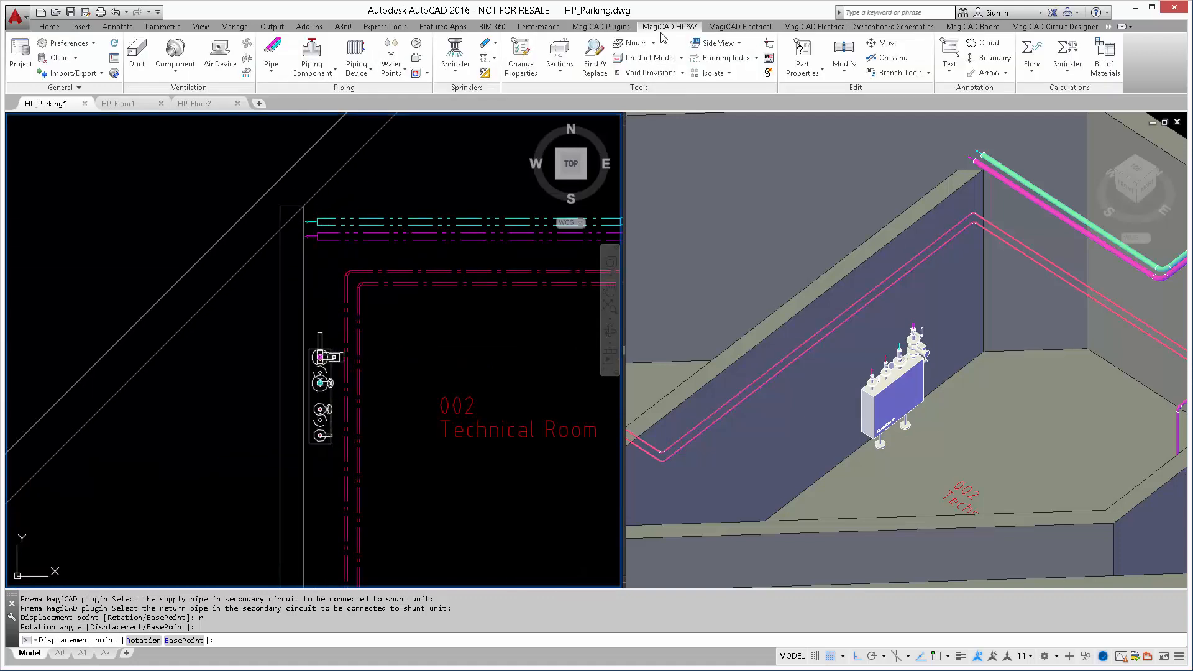
click(271, 59)
click(293, 105)
click(320, 357)
click(320, 383)
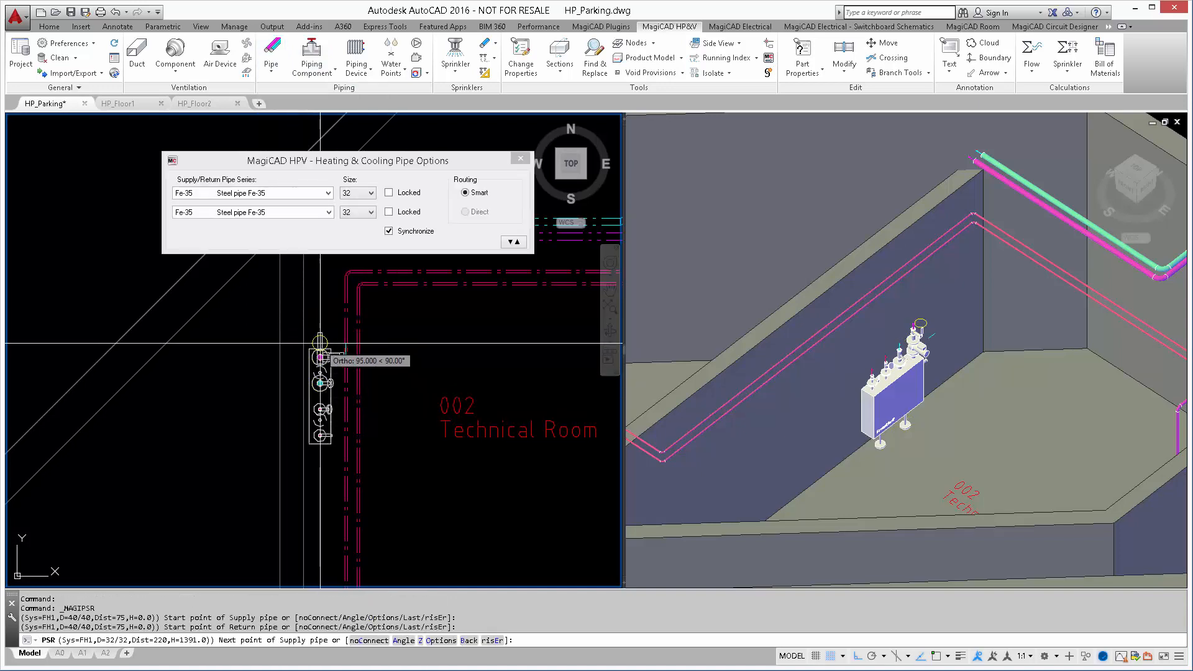
middle_drag(320, 267, 319, 376)
click(316, 345)
click(317, 331)
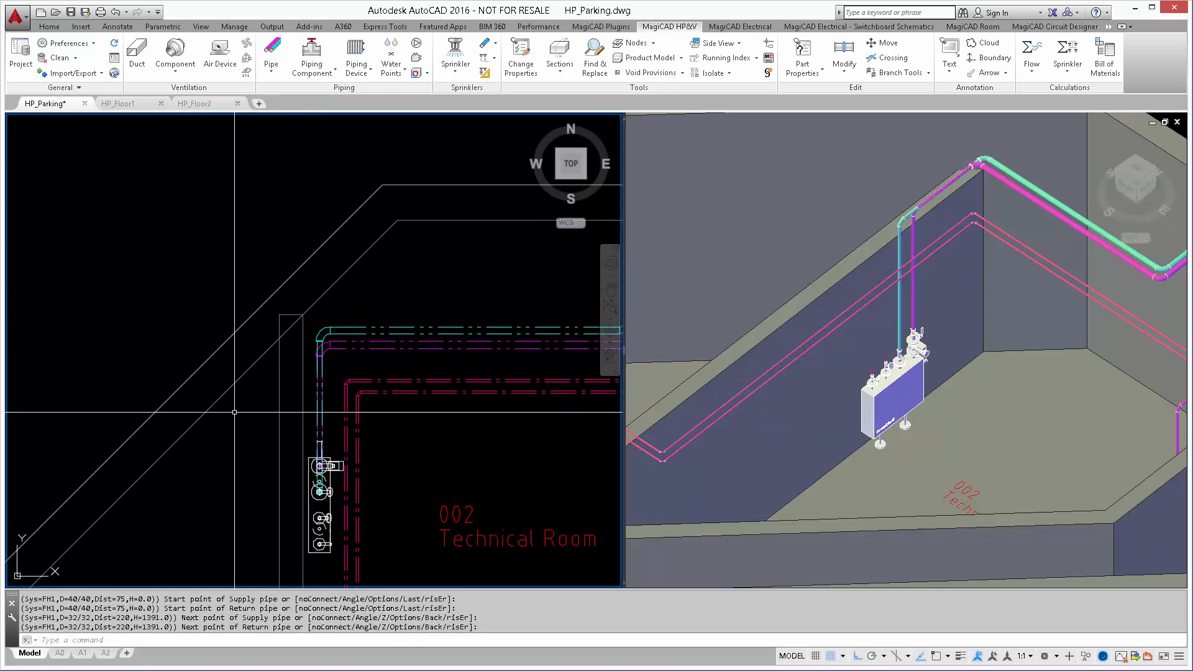
Draw supply and return pipes from the shunt unit's primary connections to the HP 1 main pipes beside it
middle_drag(254, 419, 222, 295)
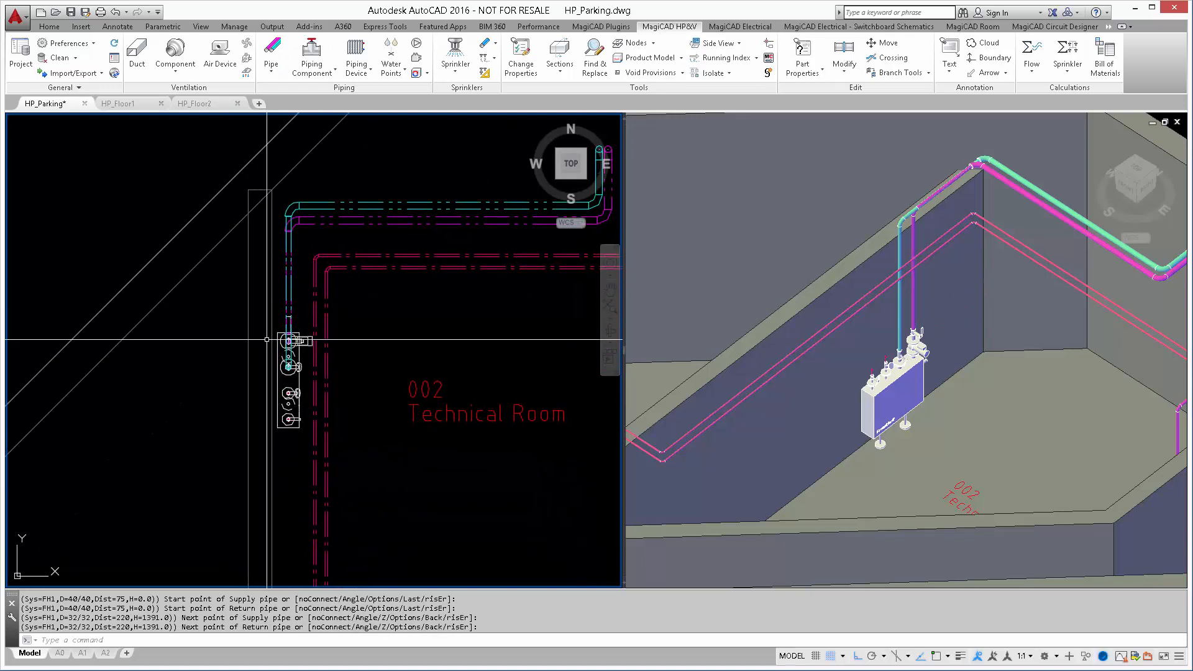
right_click(268, 362)
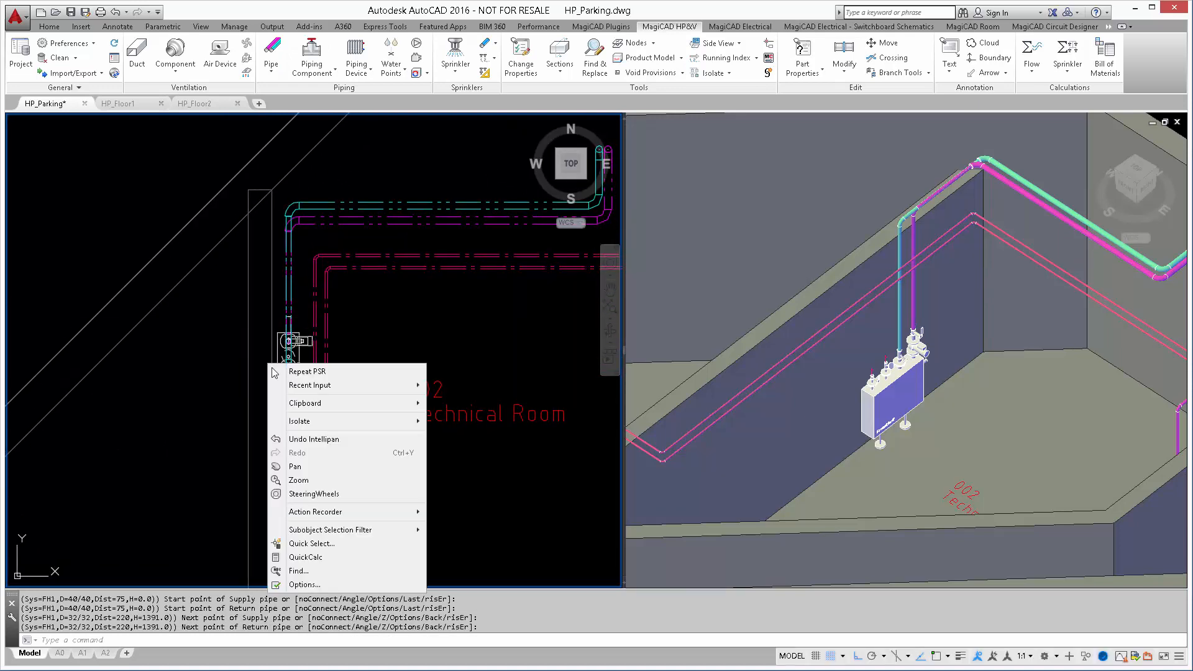
click(280, 372)
right_click(293, 410)
click(301, 415)
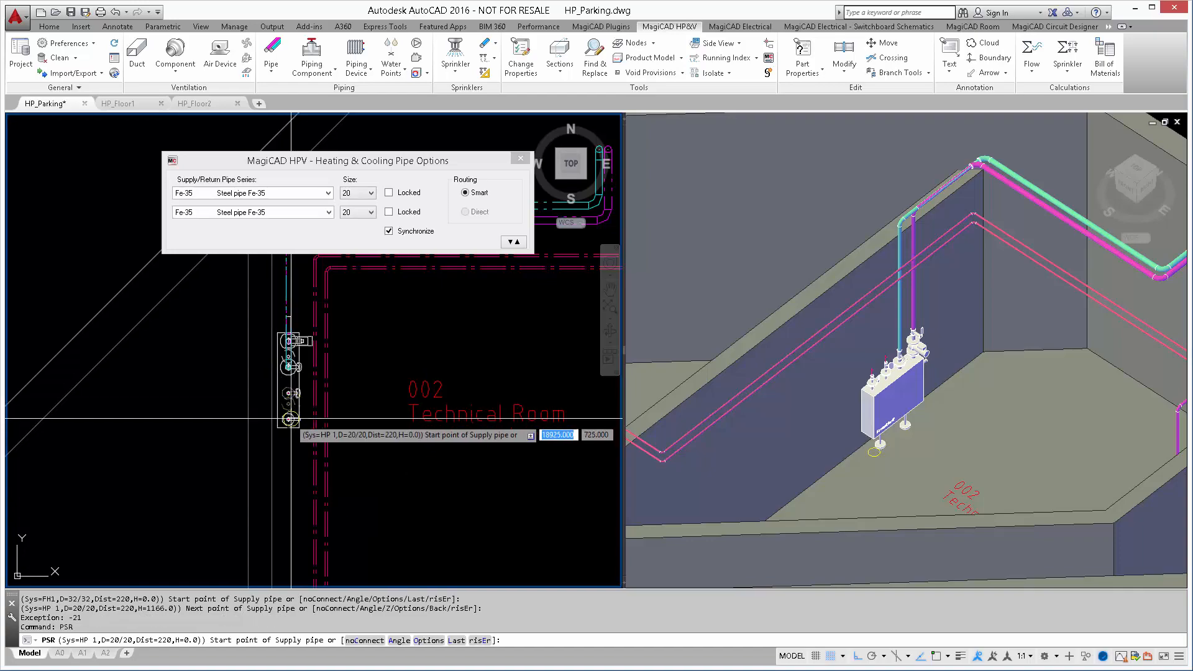
click(289, 419)
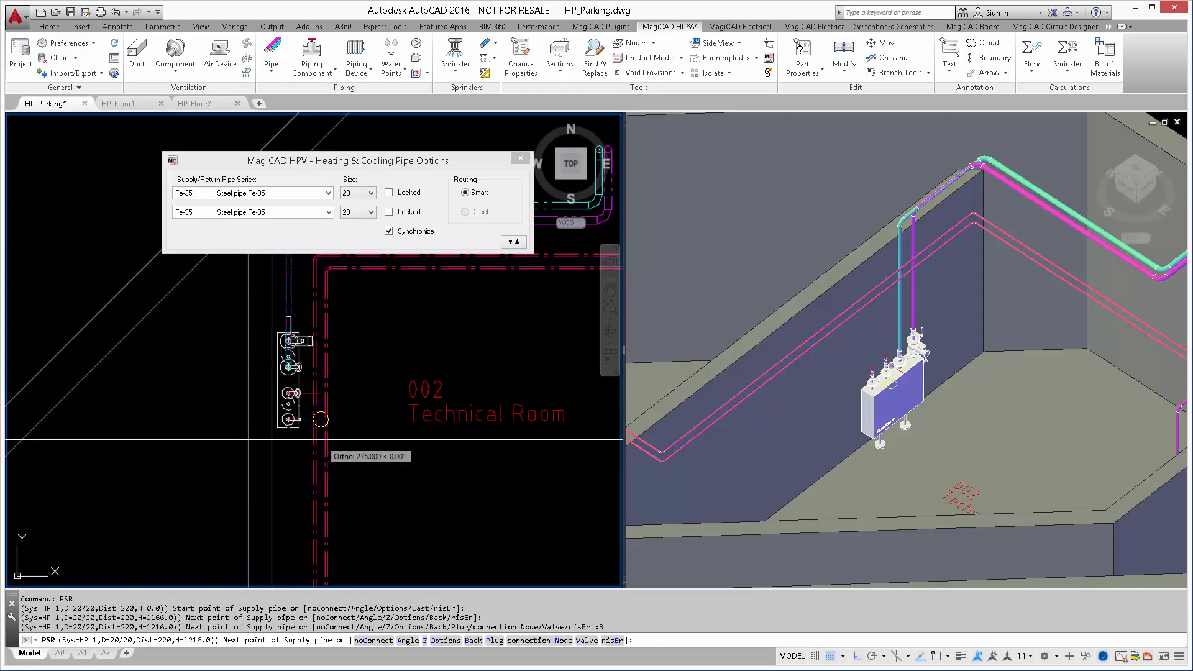
click(321, 419)
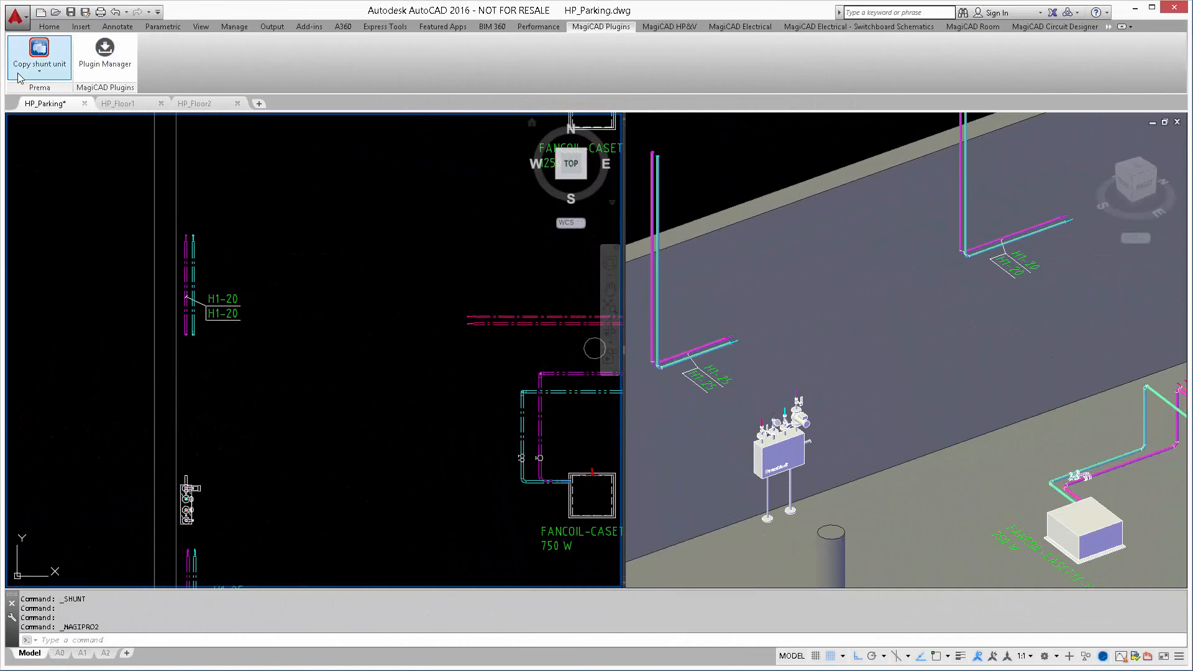
Copy the existing Prema shunt unit near the H1 risers, with secondary system H1 "Heating 1" and user code SHUNT4
click(20, 77)
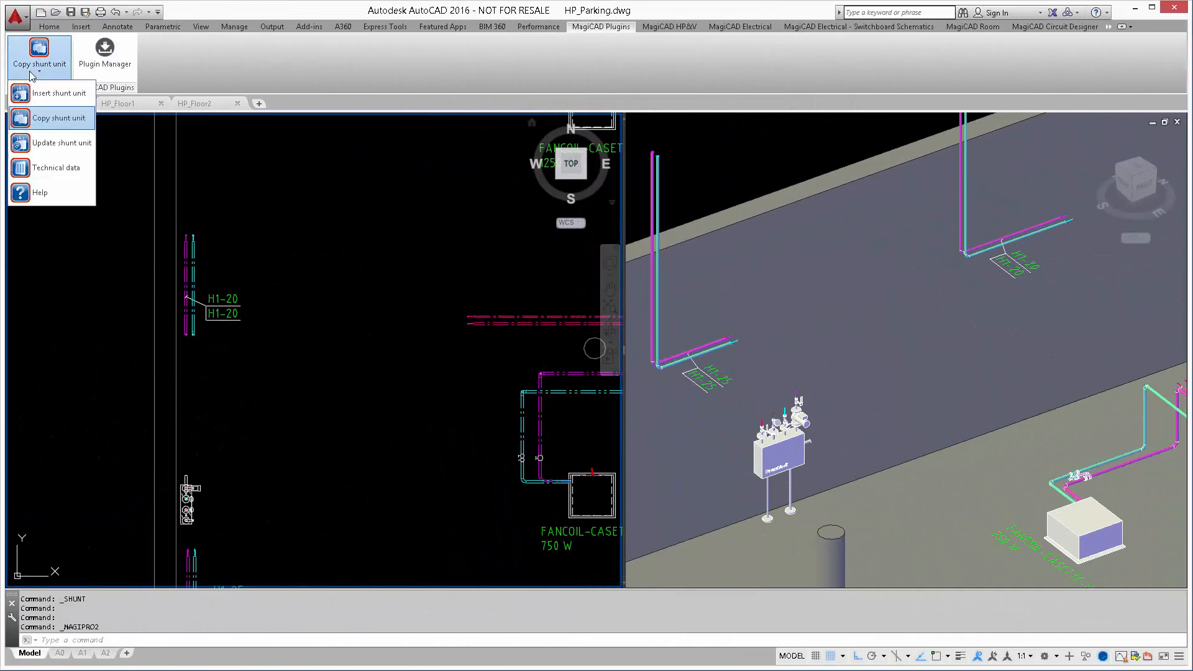
click(54, 124)
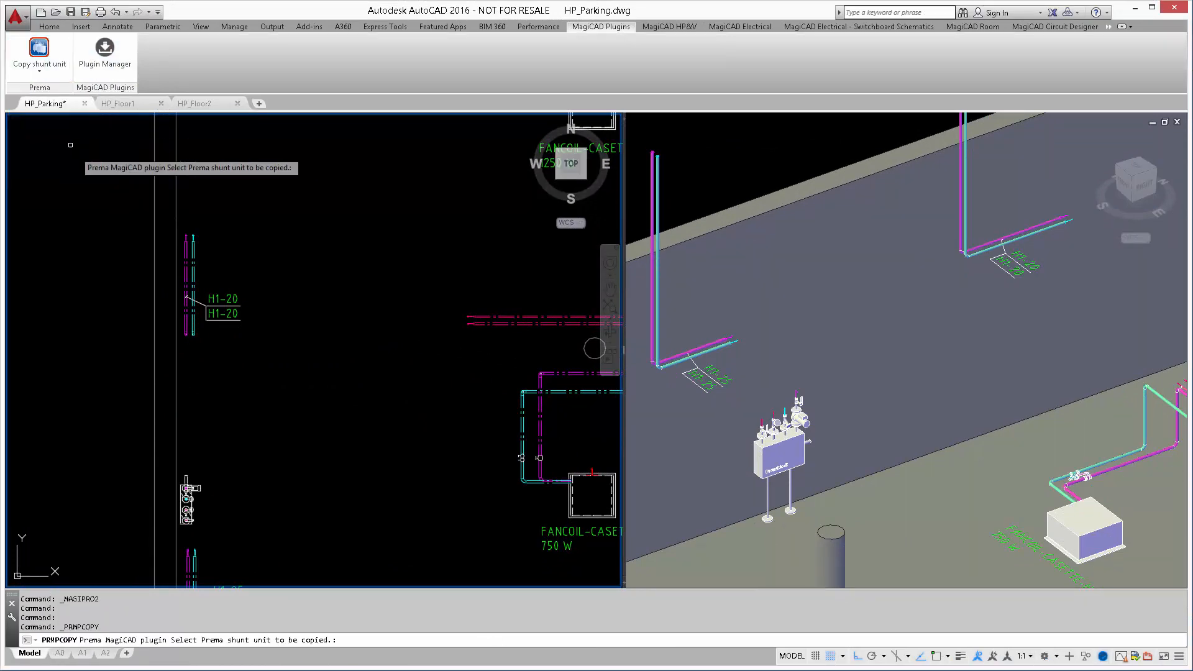
click(188, 497)
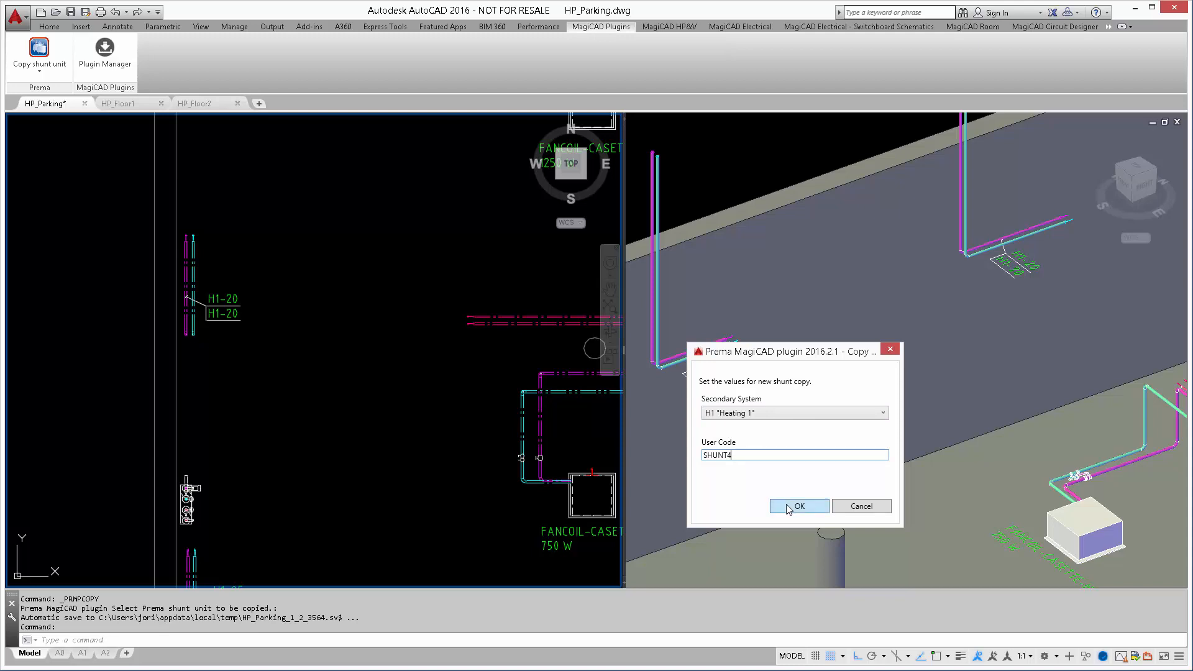
click(803, 505)
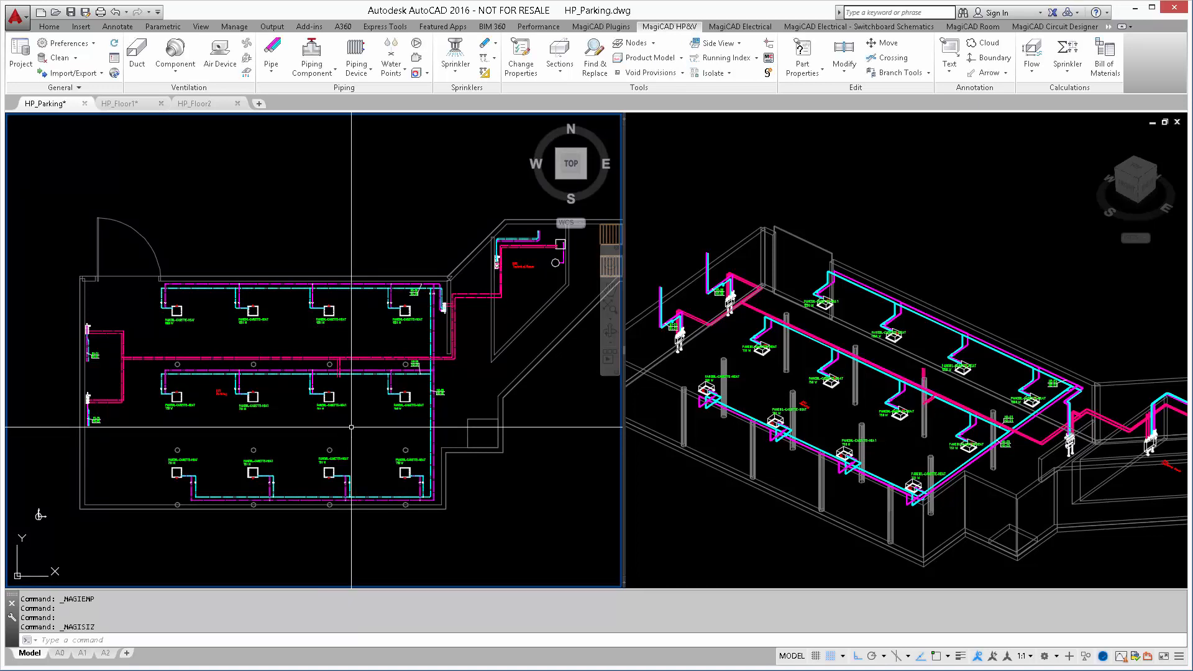
Balance systems H1, H2, HP 1 and FH1 across all drawings, update the results to the model and mark all messages
click(1031, 59)
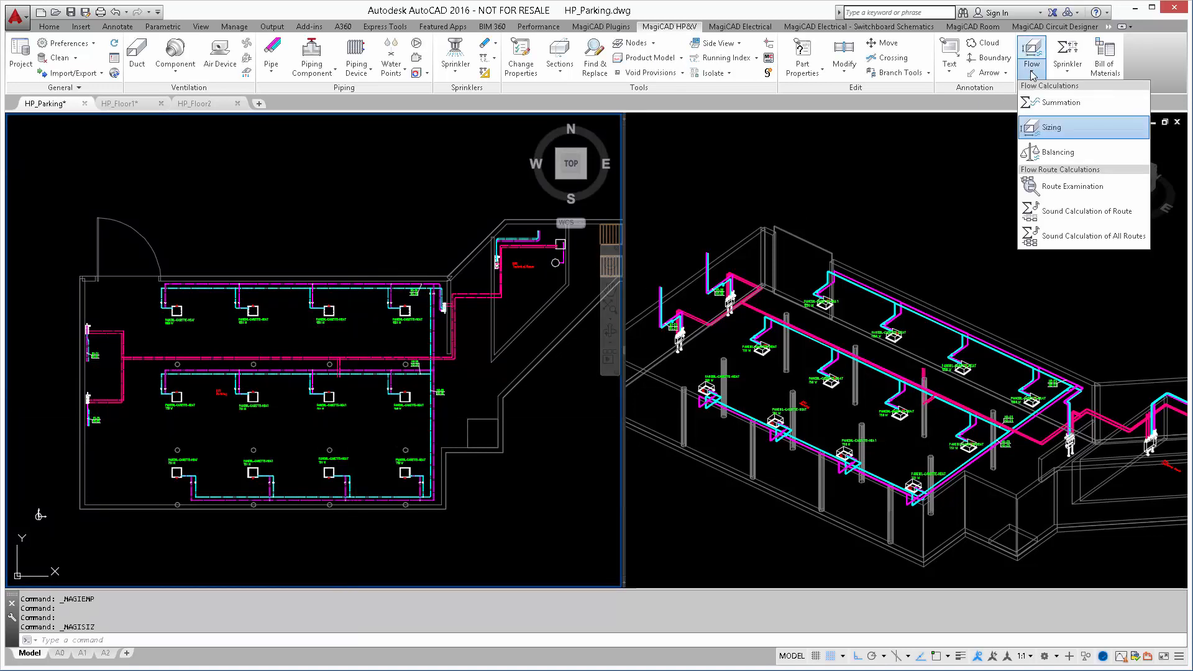
click(1050, 152)
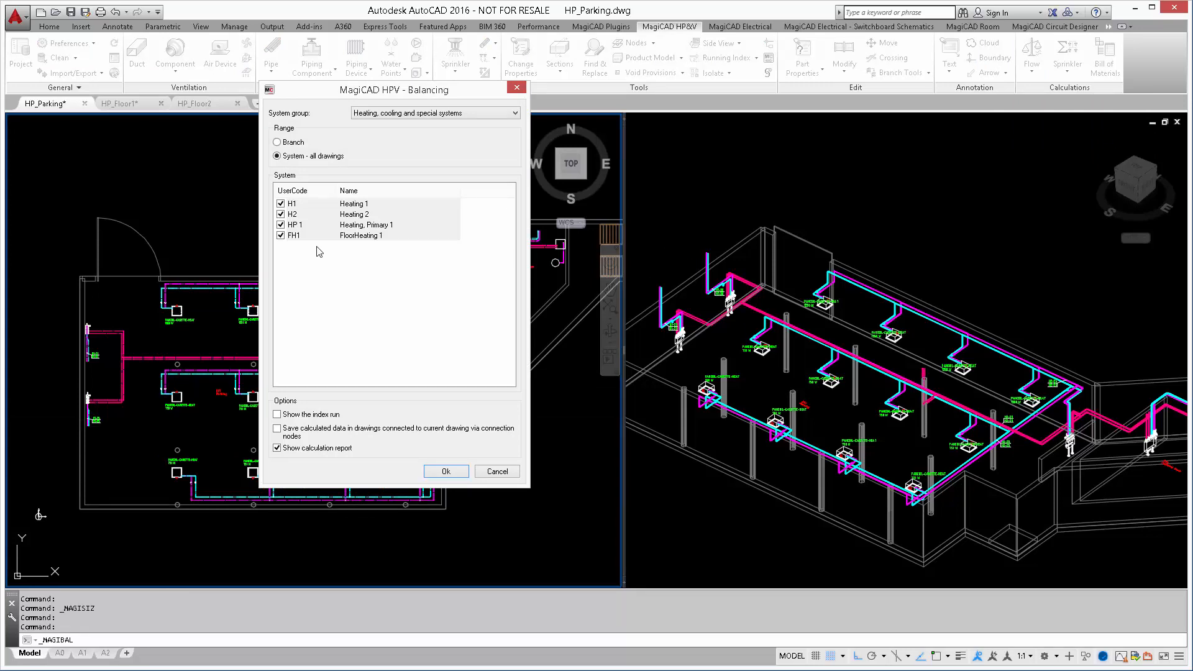
click(446, 472)
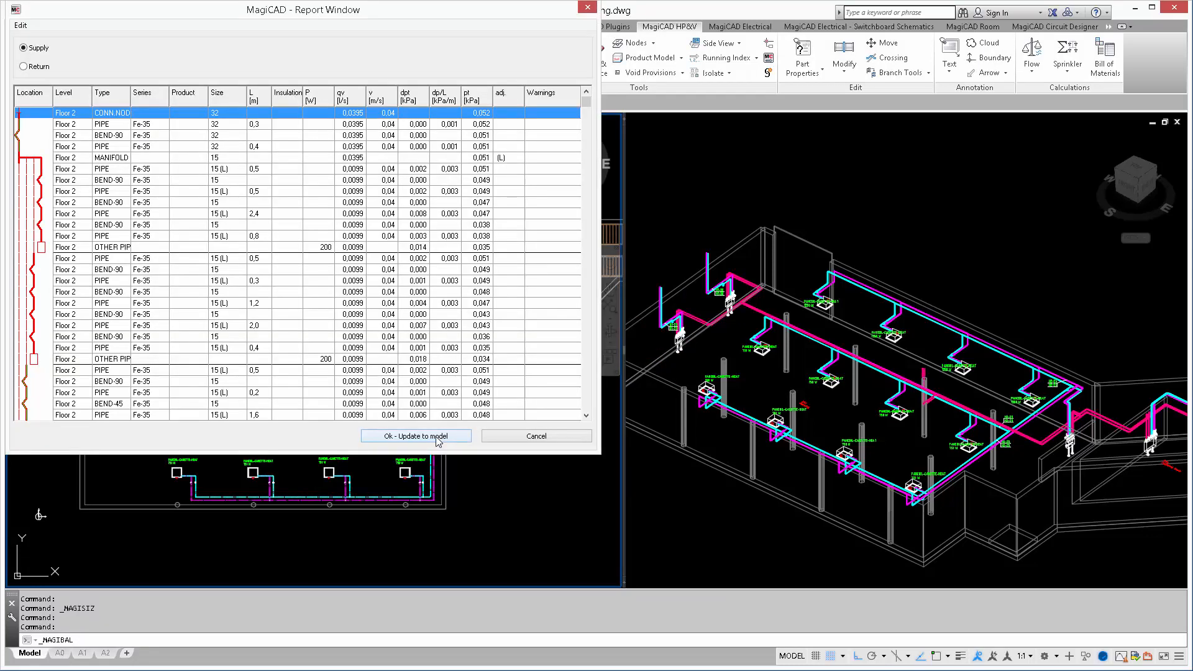
click(437, 438)
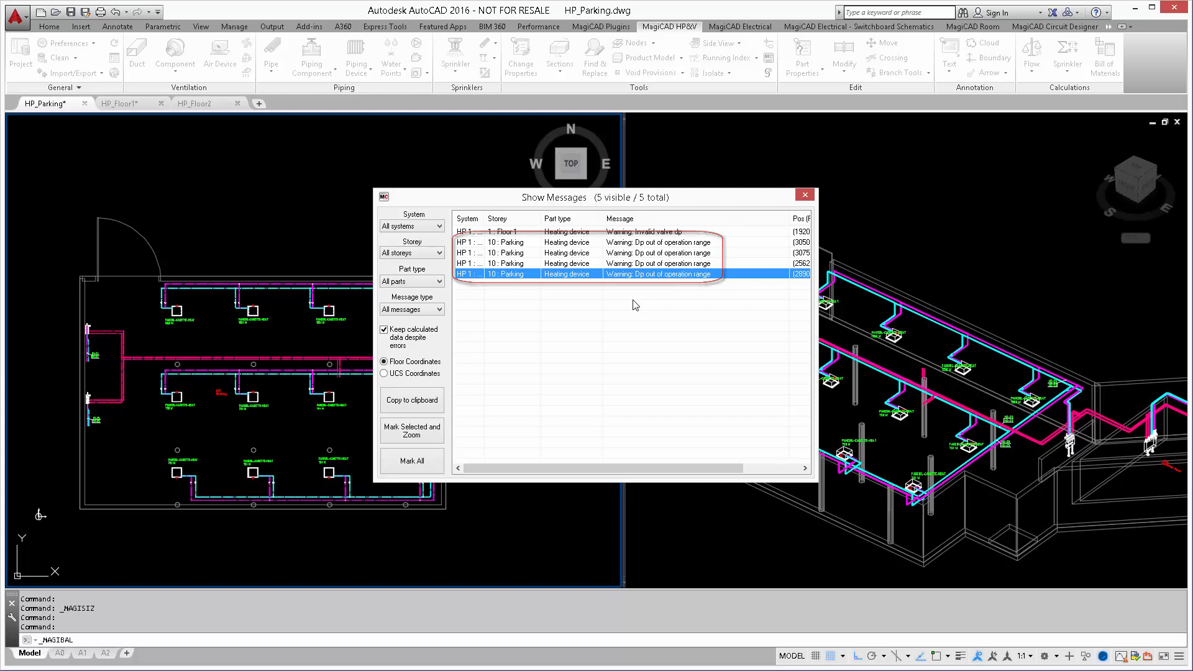
click(413, 461)
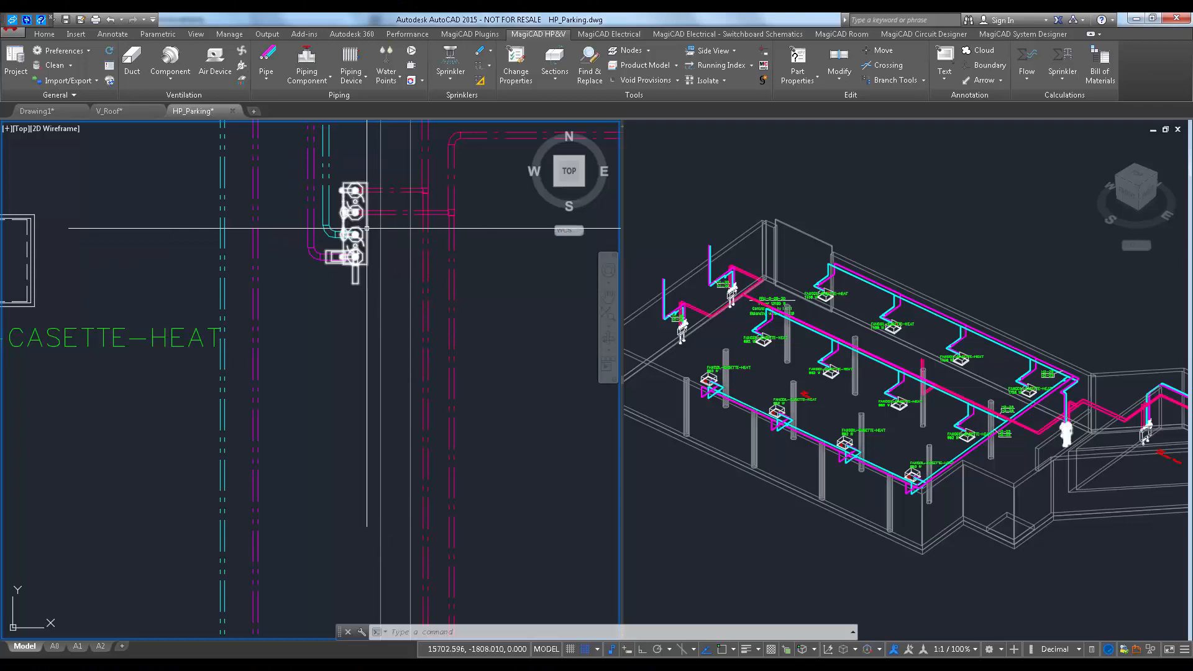
Examine the part properties of the H2 shunt unit, especially its primary system dptot, and close them
click(367, 228)
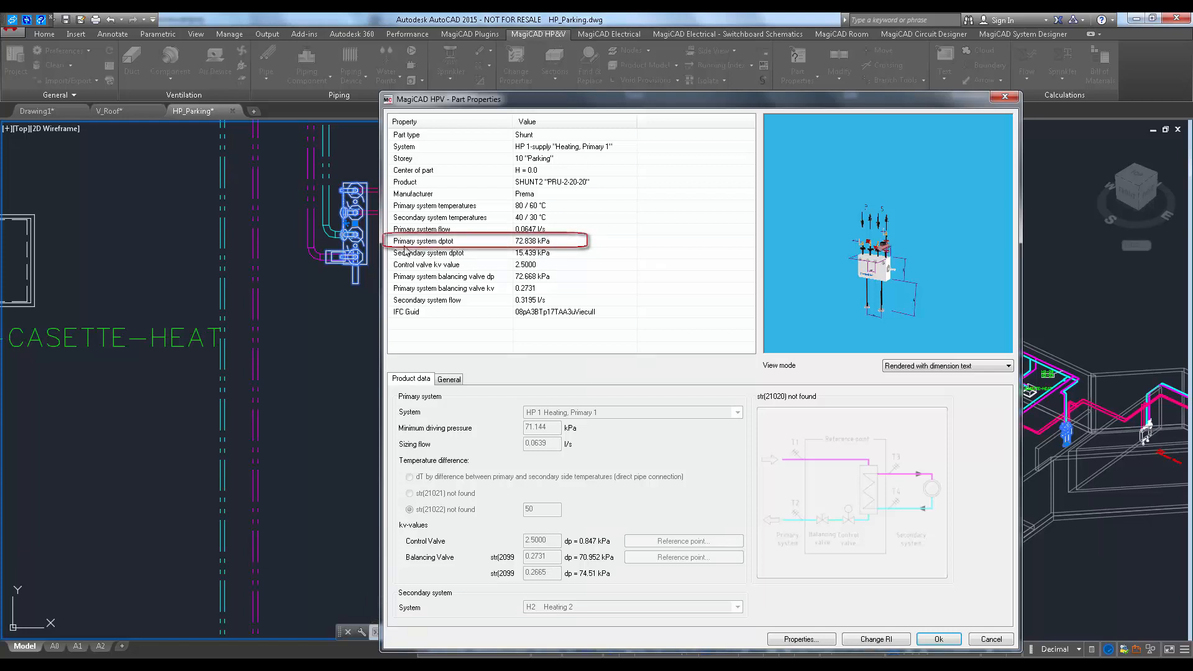
click(1003, 98)
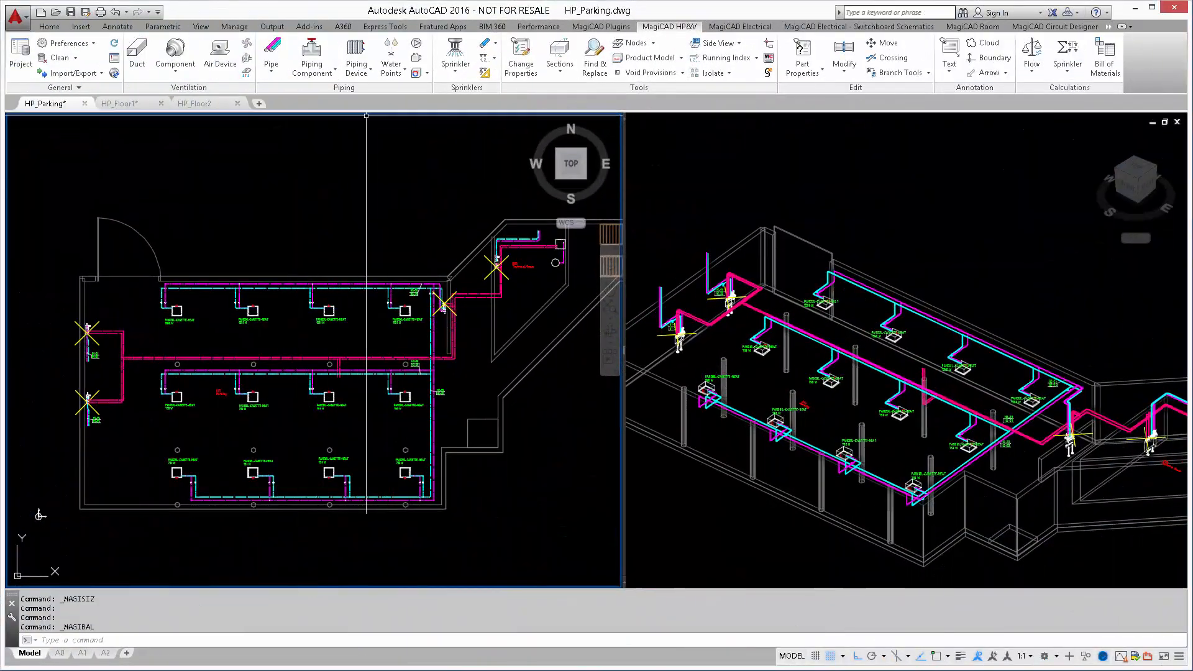
Start the Prema shunt unit update with all four units: the two H1 units, the technical room unit and the H2 unit
click(601, 26)
click(42, 67)
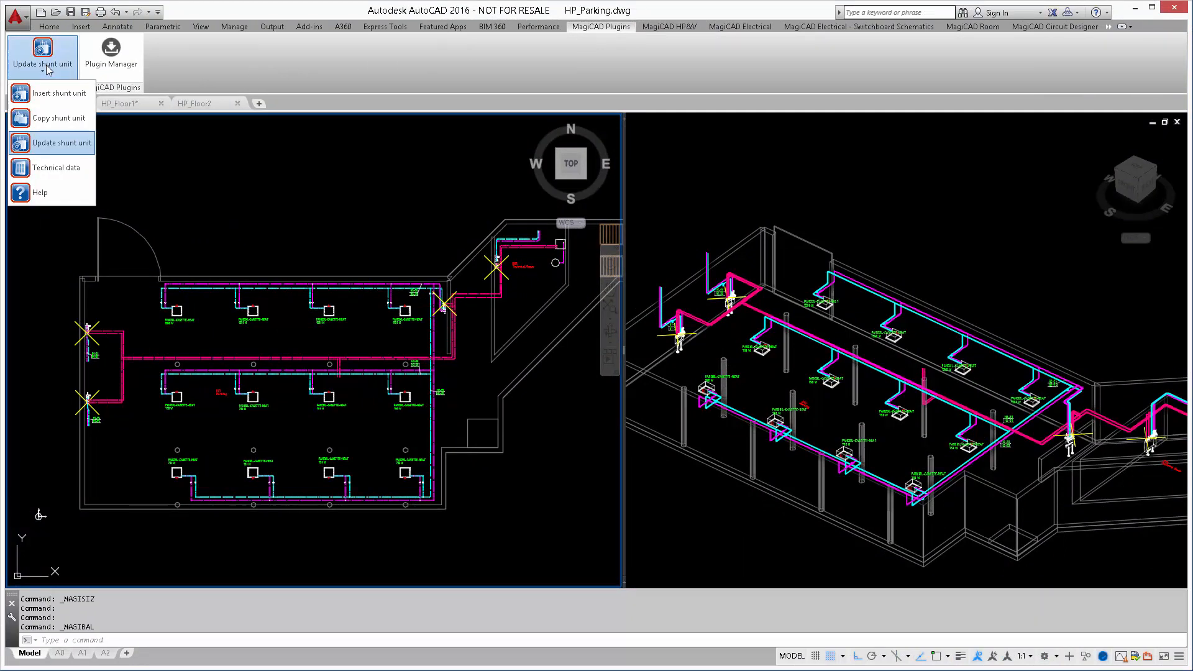
click(56, 143)
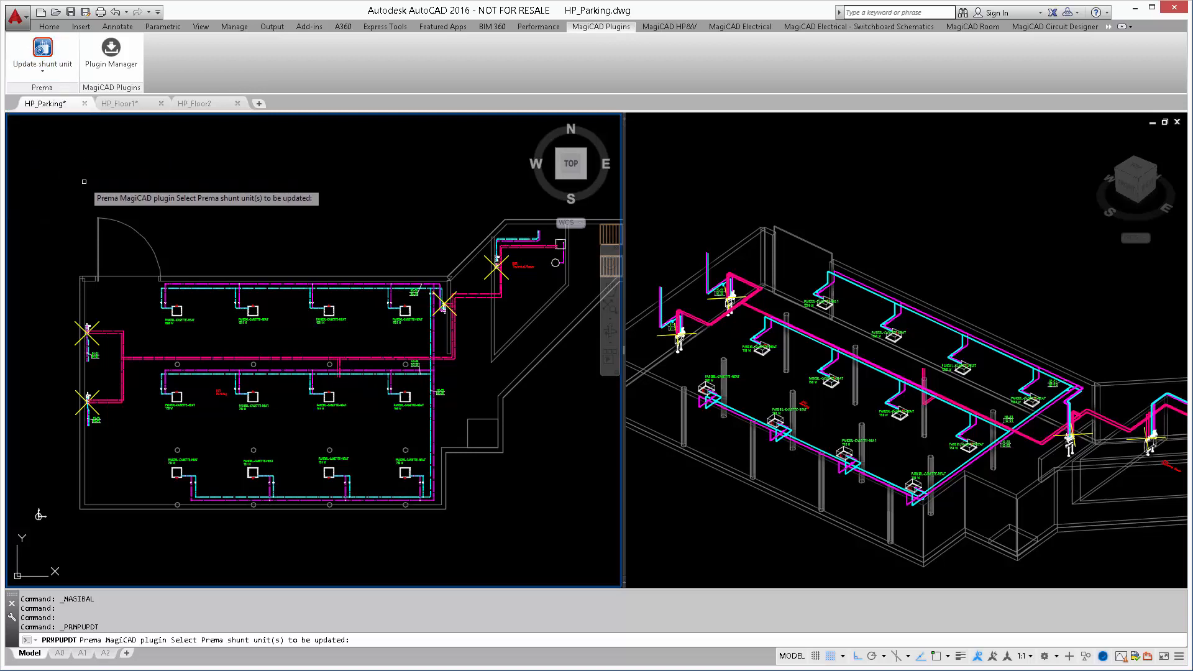
click(91, 325)
click(154, 372)
scroll(87, 394, up, 2)
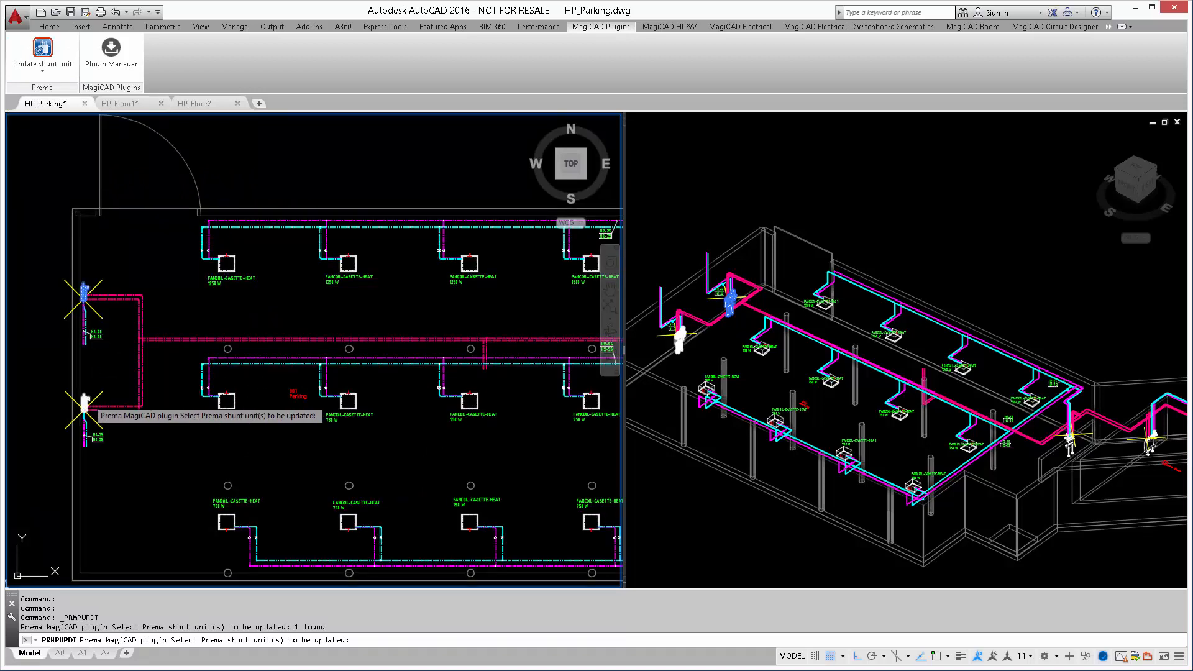
click(88, 401)
scroll(78, 373, down, 2)
scroll(492, 256, up, 5)
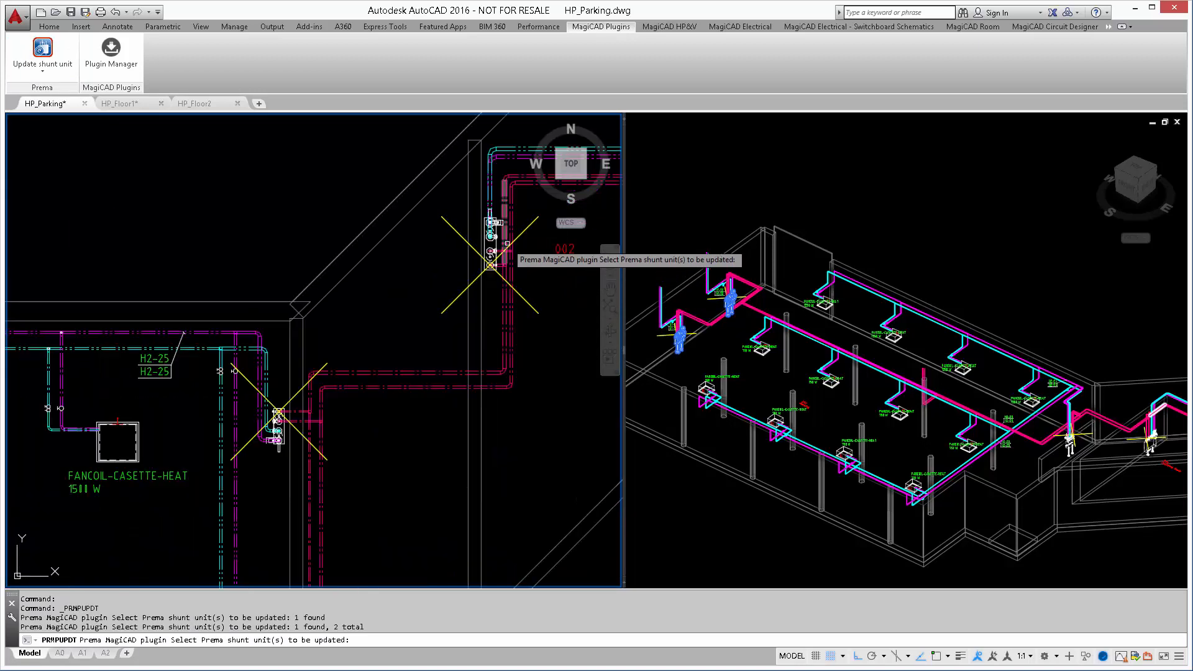
click(491, 241)
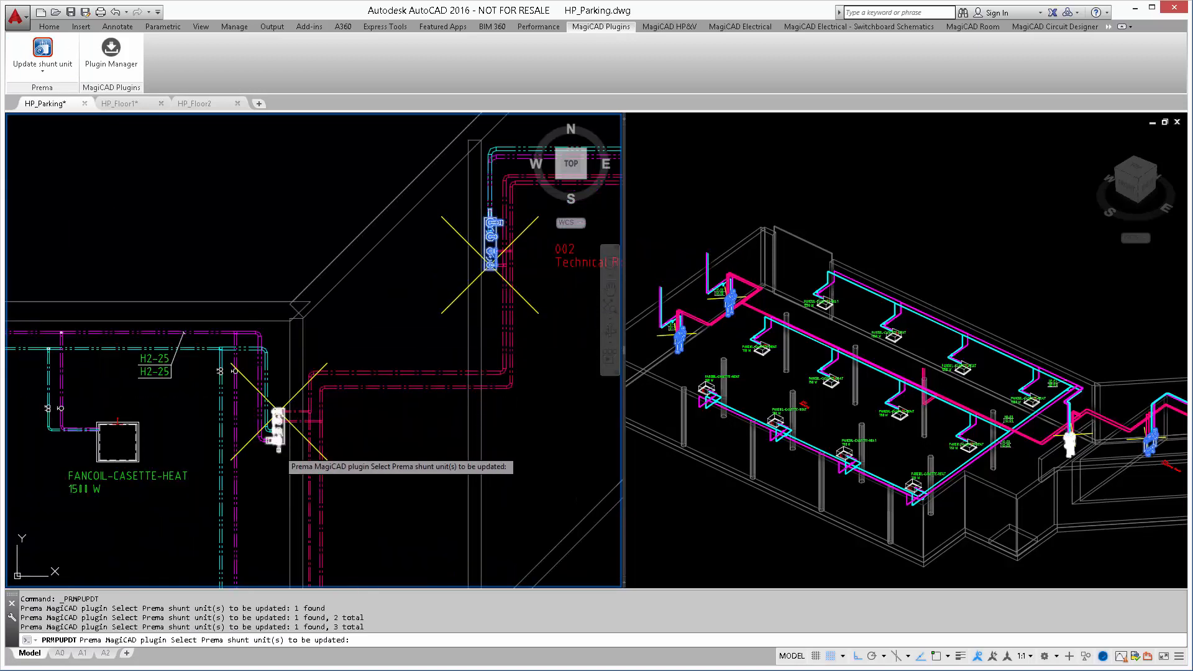
click(278, 450)
key(Return)
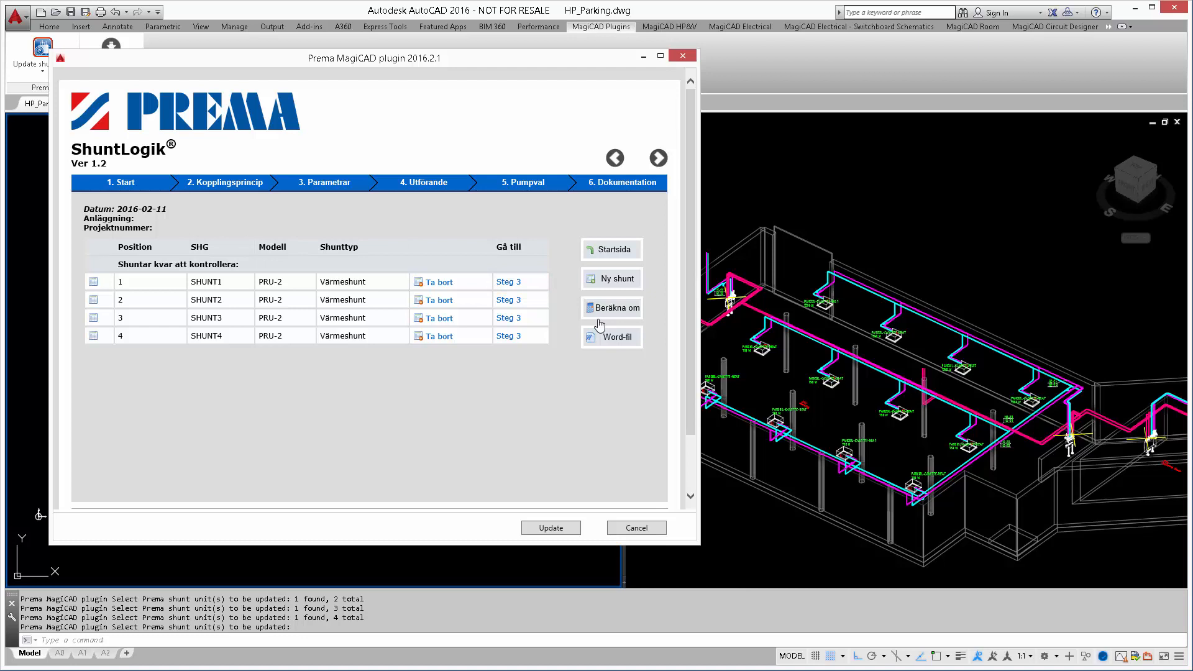
Recalculate SHUNT1 to SHUNT4 in ShuntLogik, accept the recalculation and update the units in the drawing
click(615, 308)
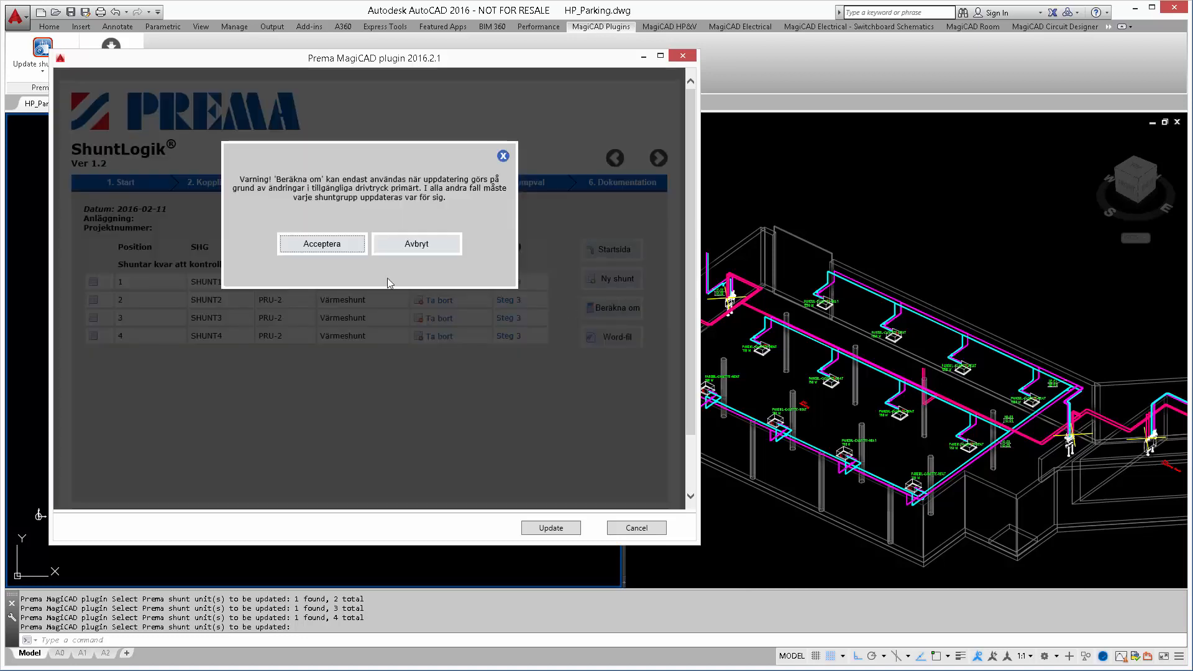
click(336, 248)
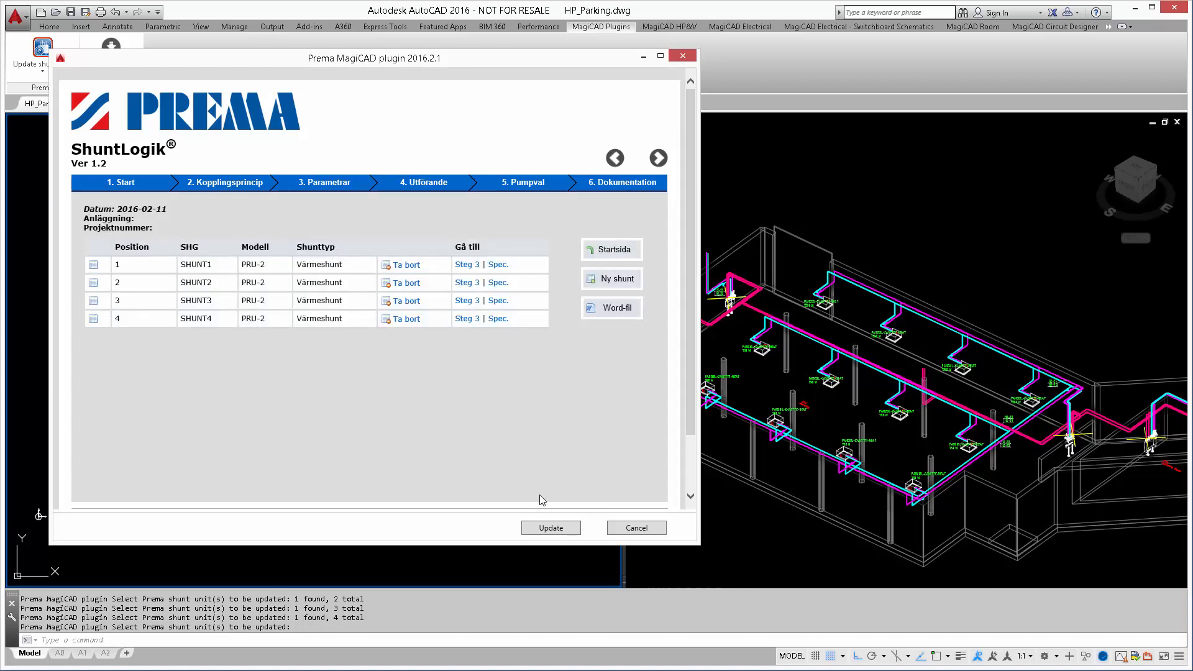
click(554, 530)
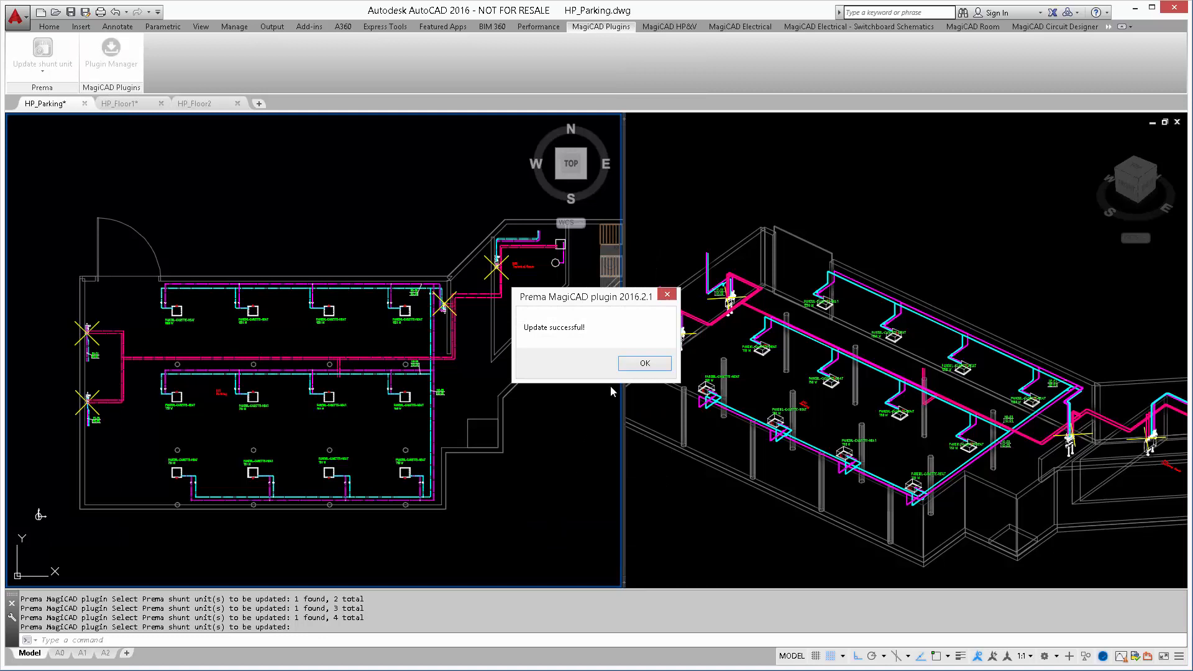
click(644, 364)
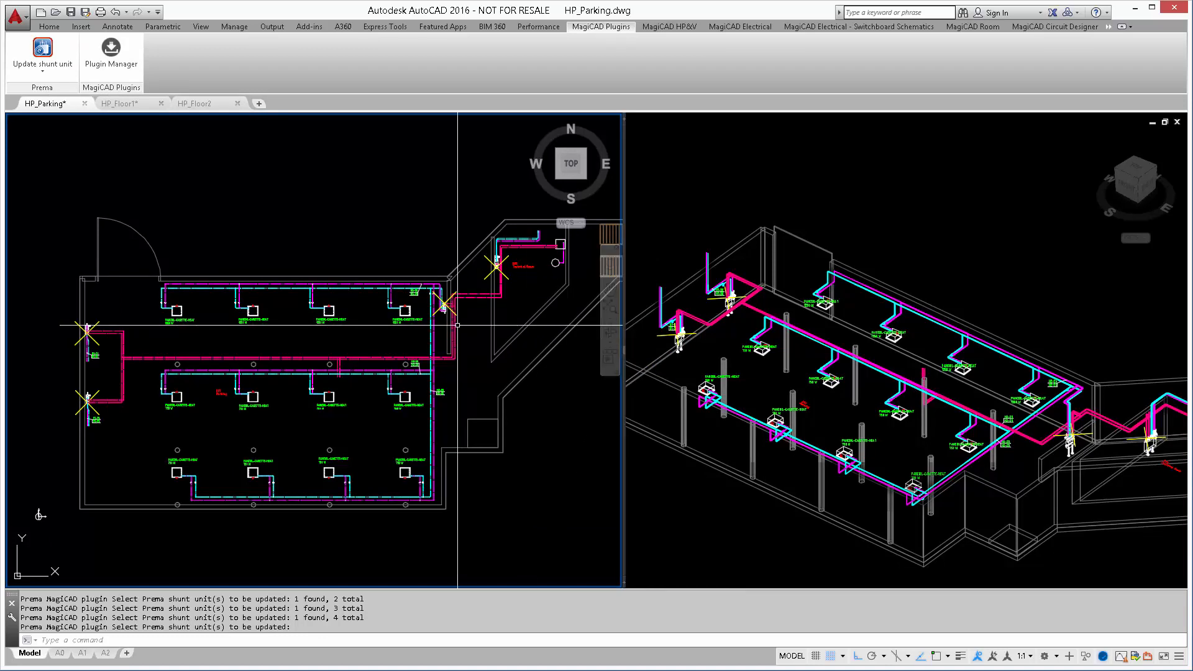
Rebalance systems H1, H2, HP 1 and FH1 across all drawings with a calculation report and update the results to the model
click(669, 27)
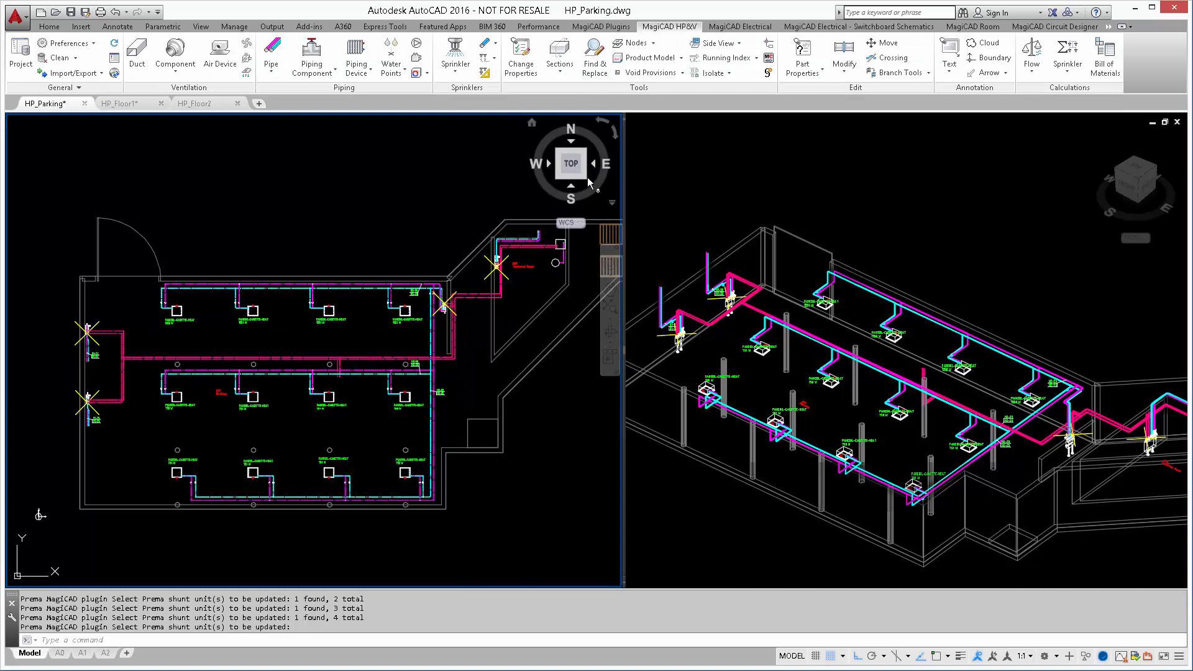
click(1032, 65)
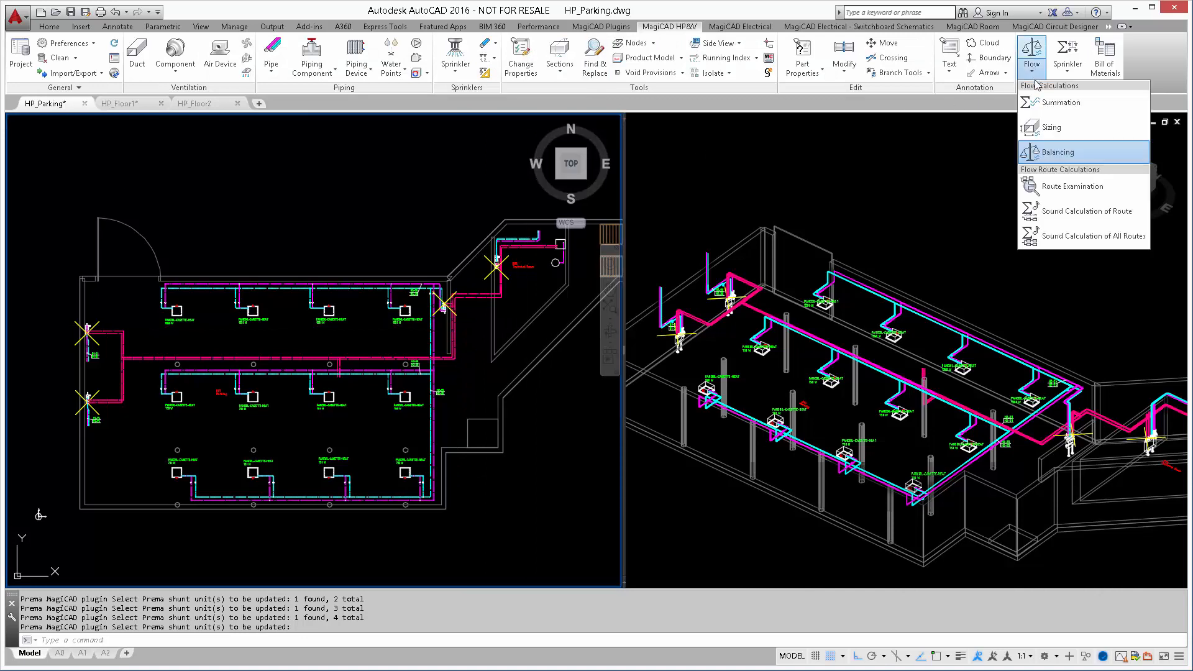
click(1050, 152)
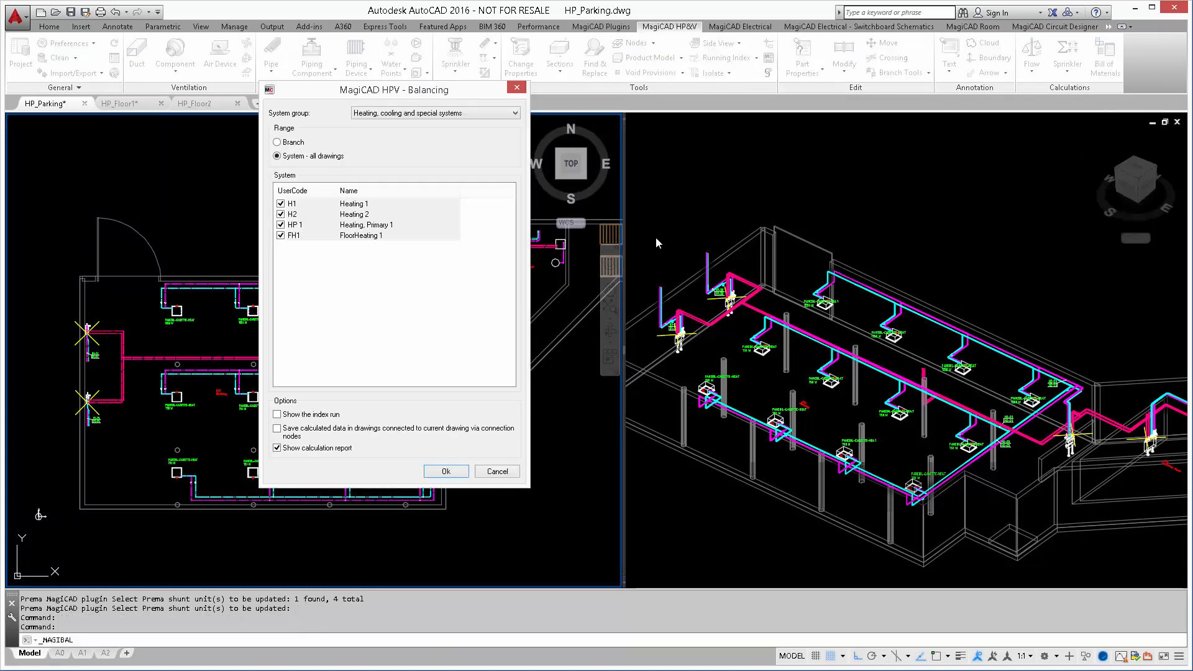
click(445, 471)
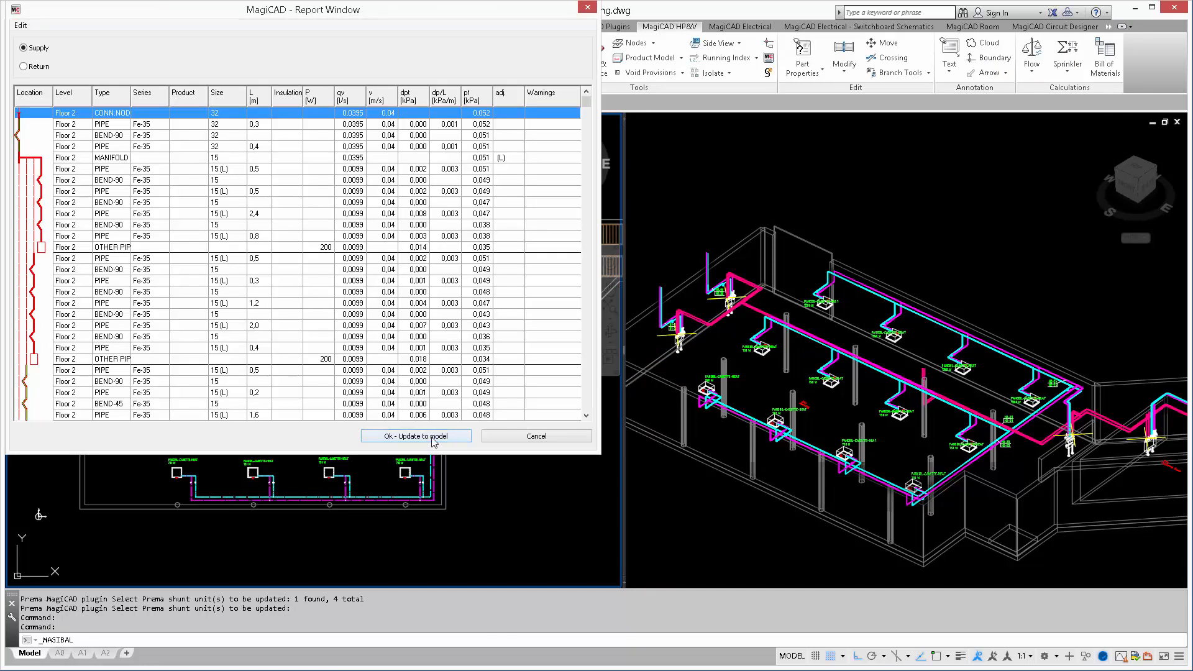
click(415, 436)
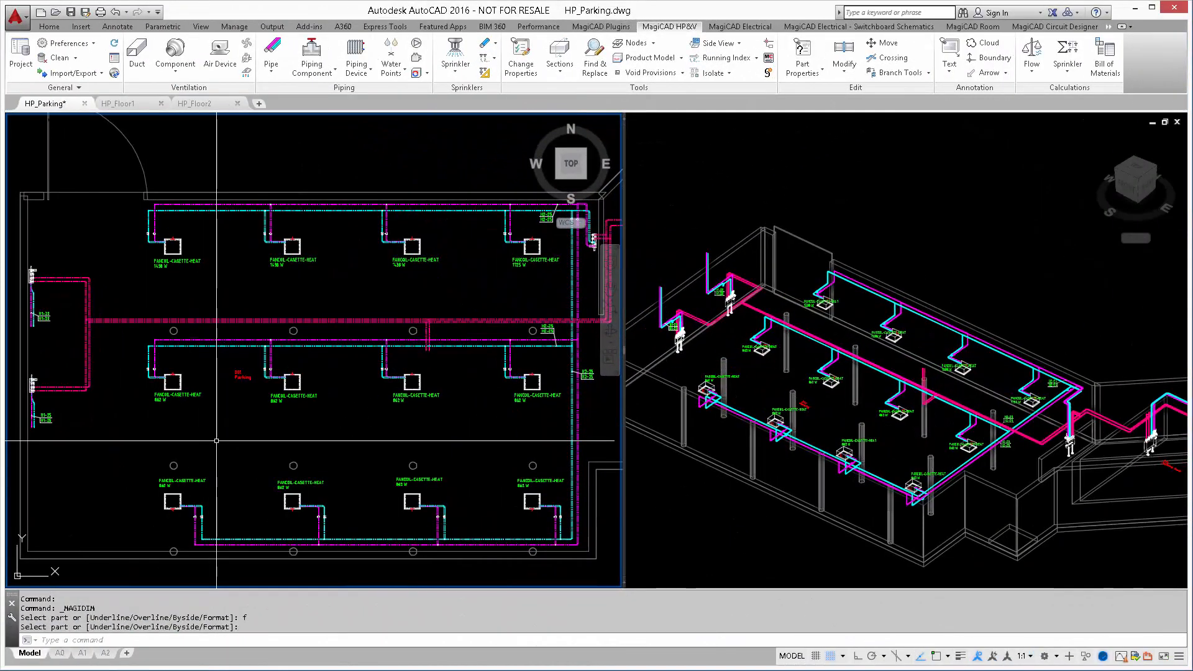
Add dimension text to the two H1 shunt units by the risers, placing each label just above its unit
scroll(57, 308, up, 3)
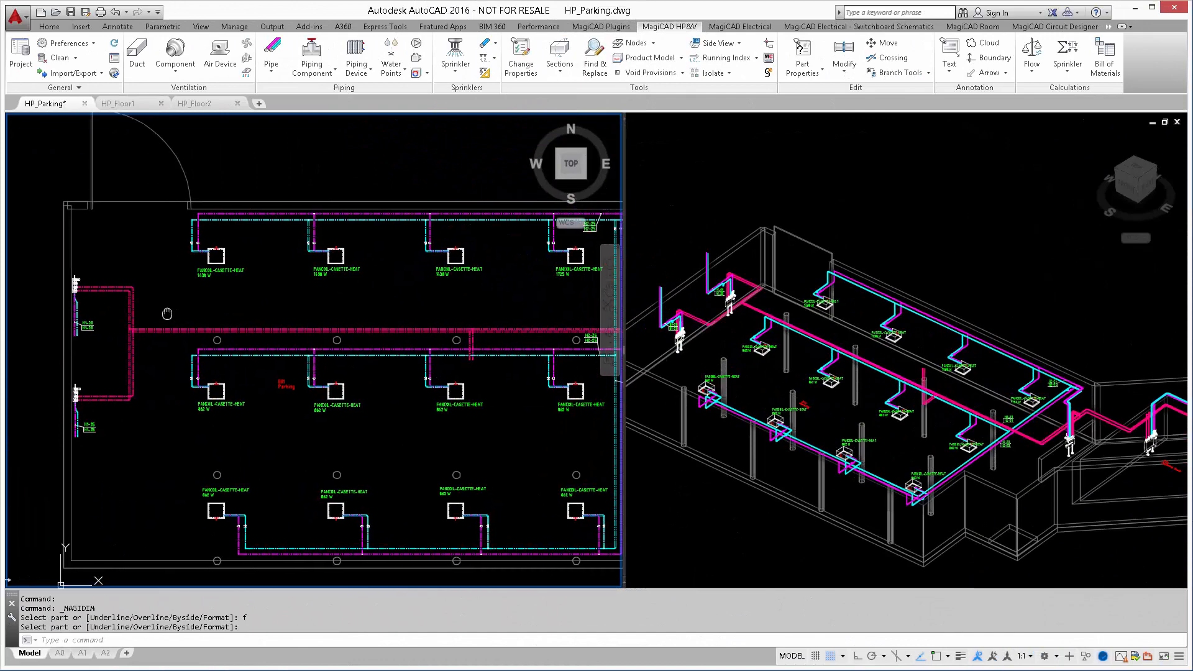
scroll(220, 331, up, 3)
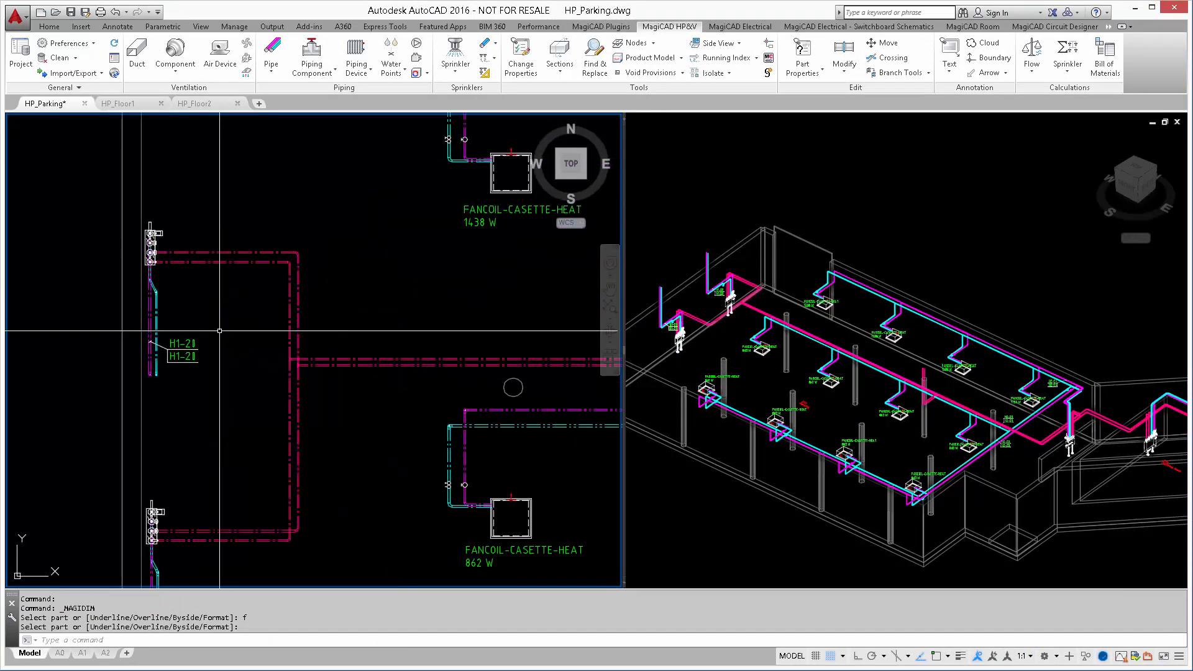
click(945, 49)
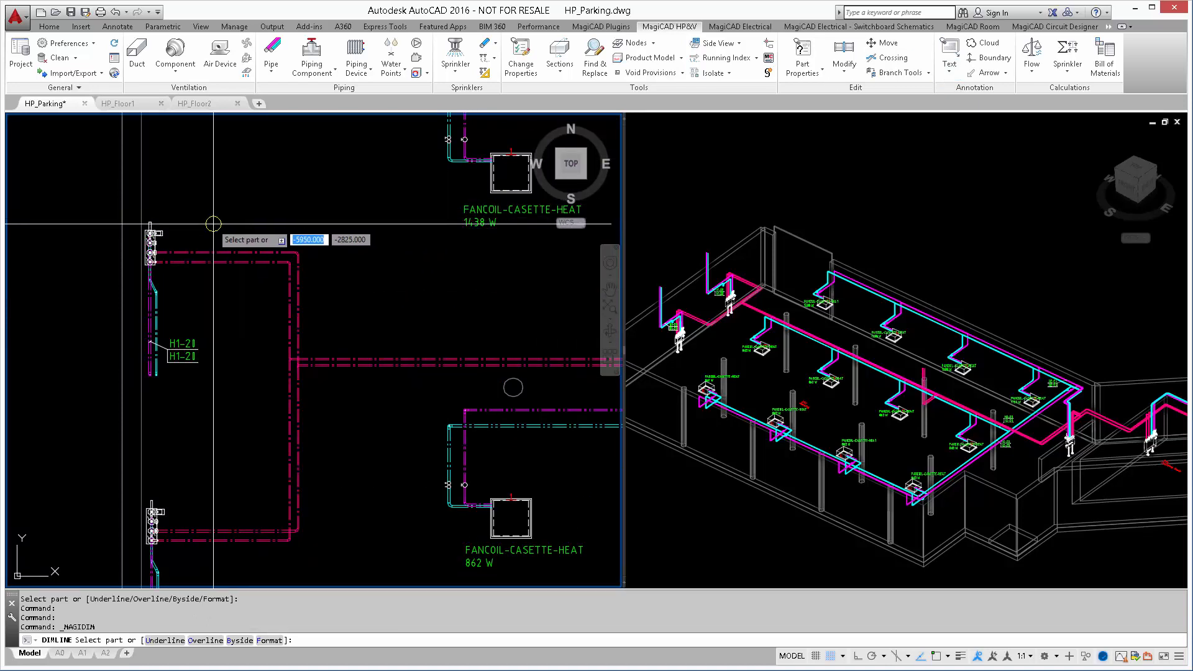
click(151, 245)
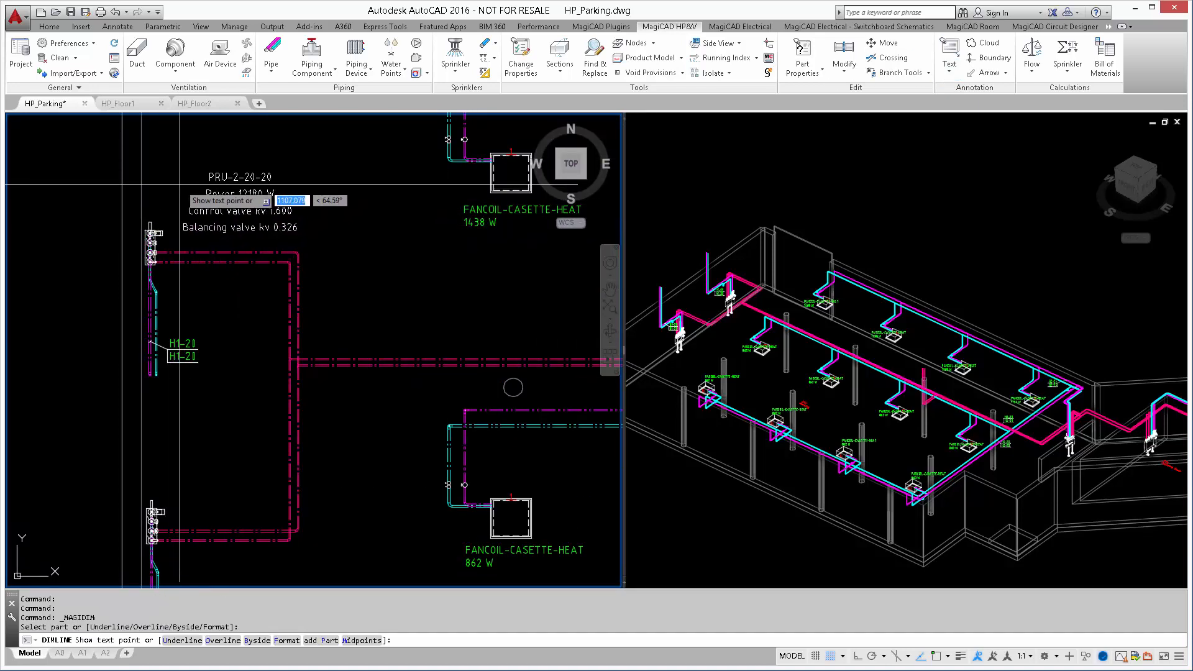
click(179, 184)
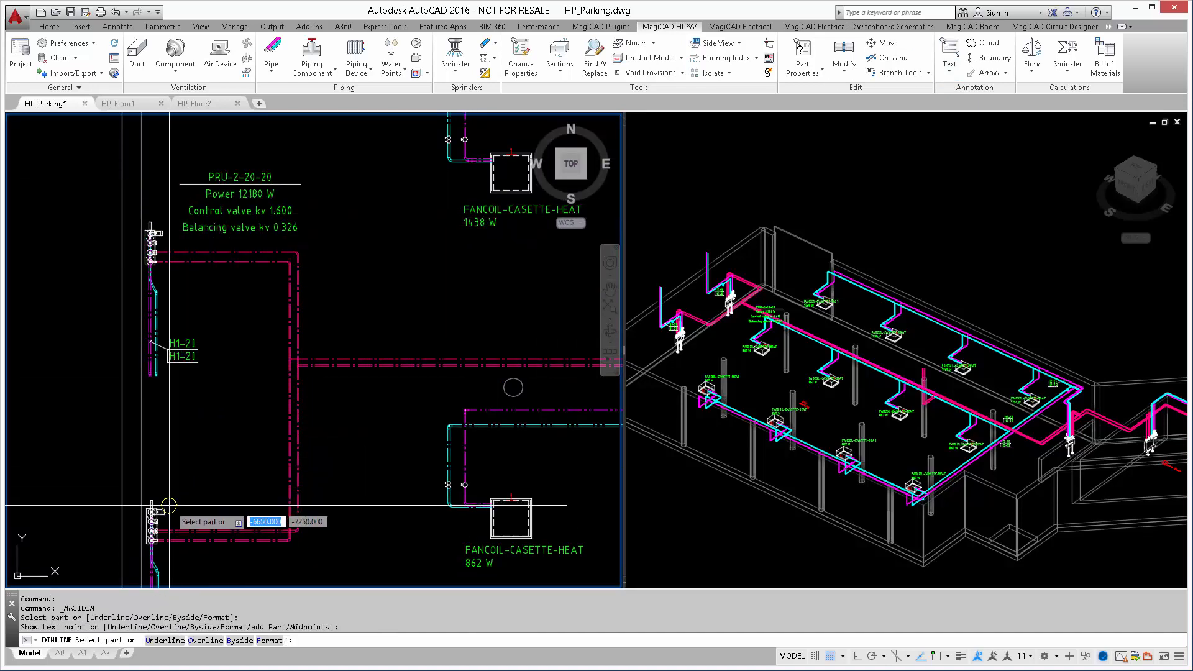
click(153, 520)
click(159, 443)
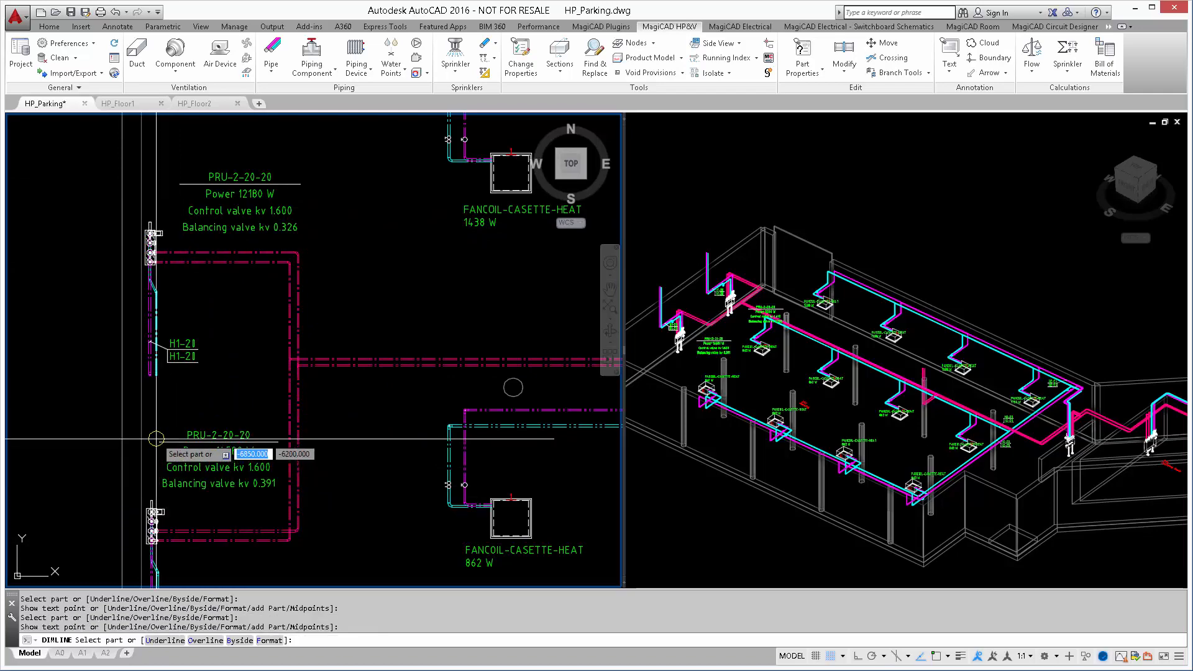
right_click(224, 380)
click(255, 388)
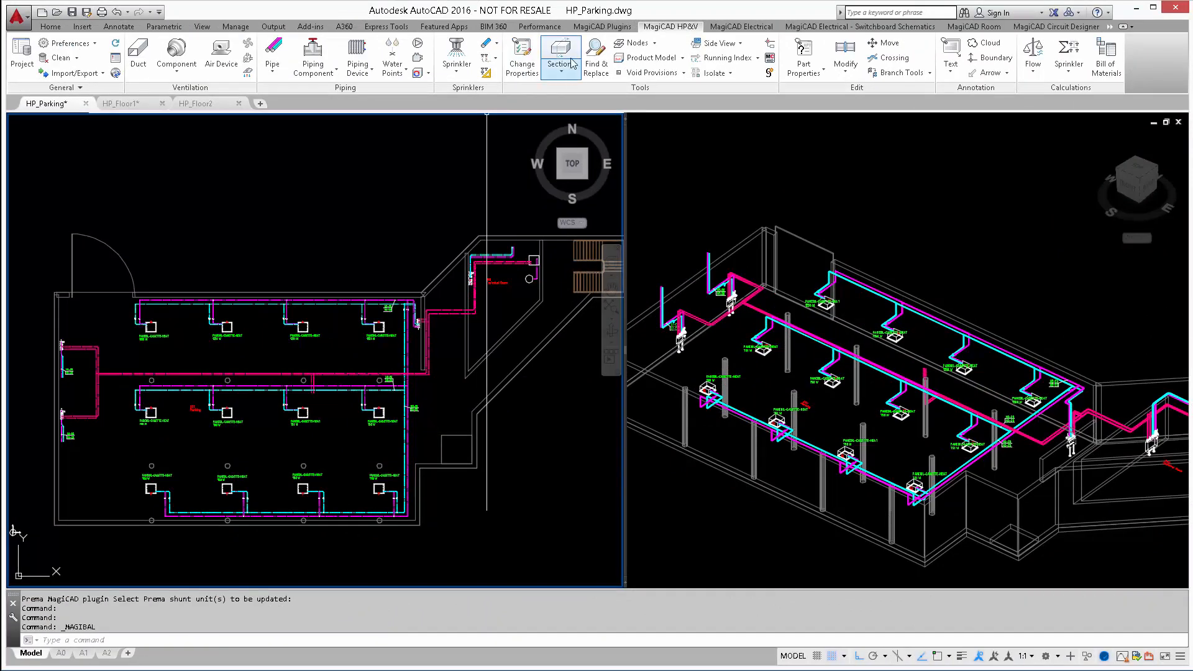
Examine the Prema technical data of the H2 shunt unit, including its component list and pressure drops, and close it
click(601, 28)
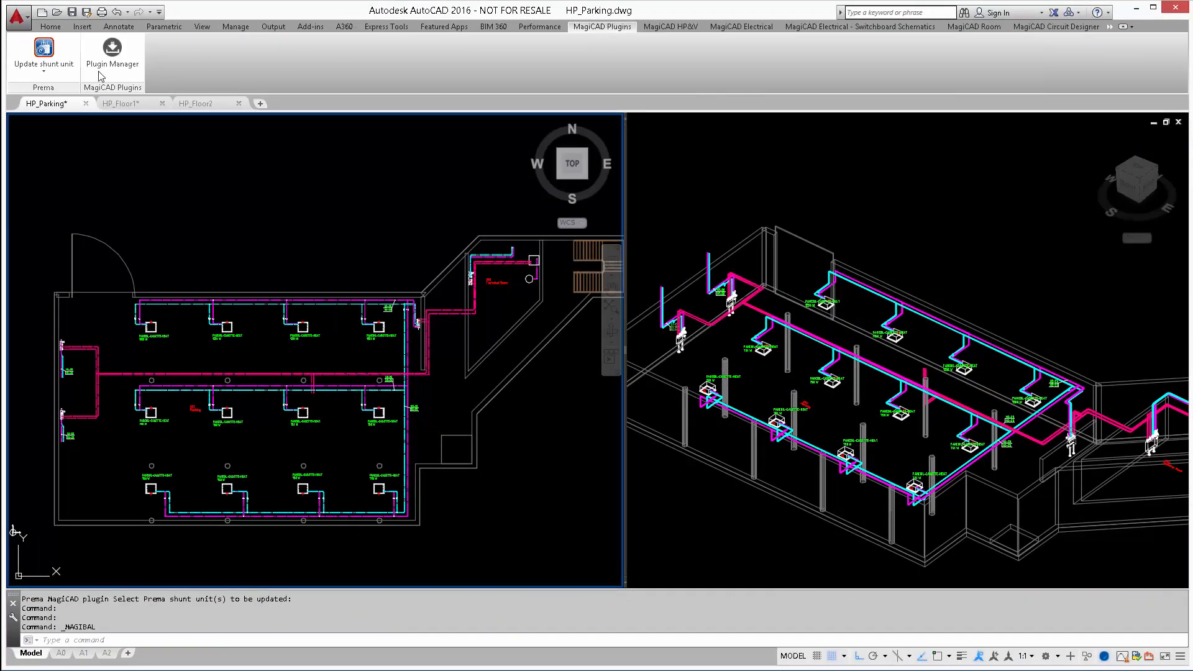
click(50, 68)
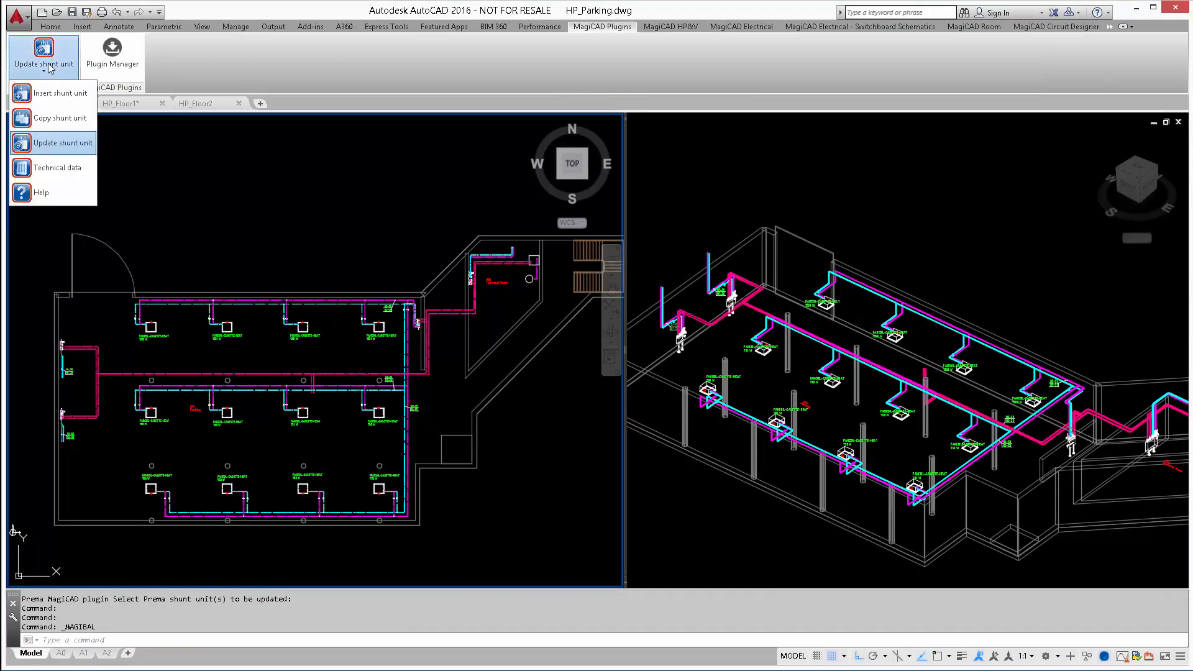
click(69, 171)
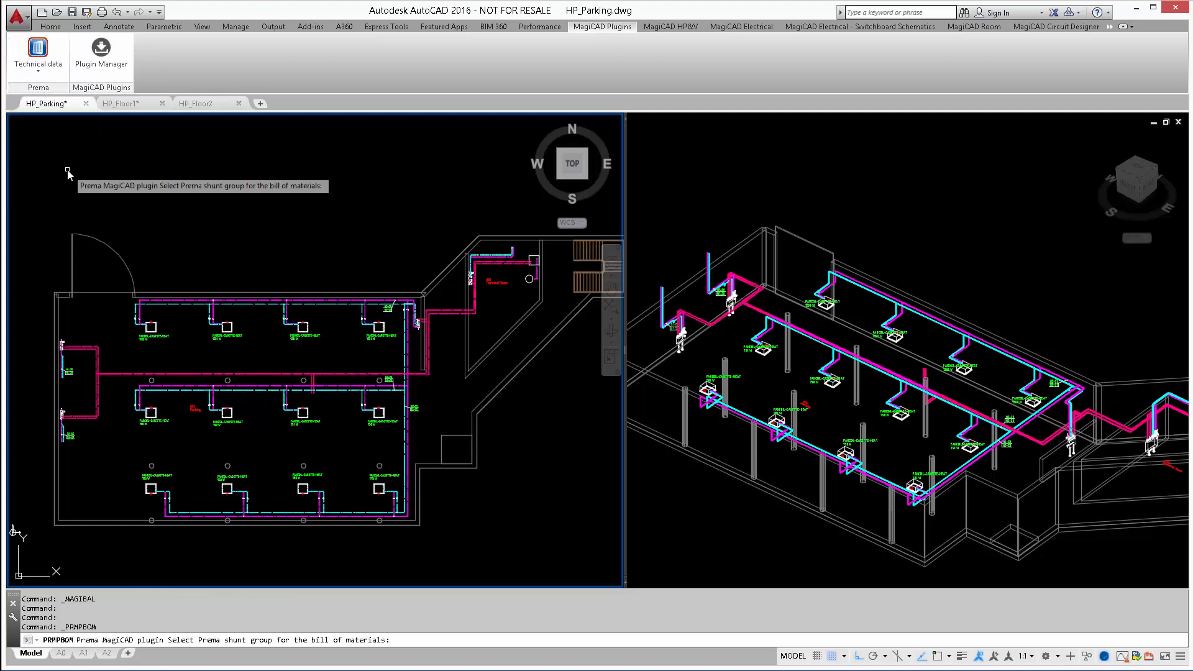
scroll(403, 313, up, 7)
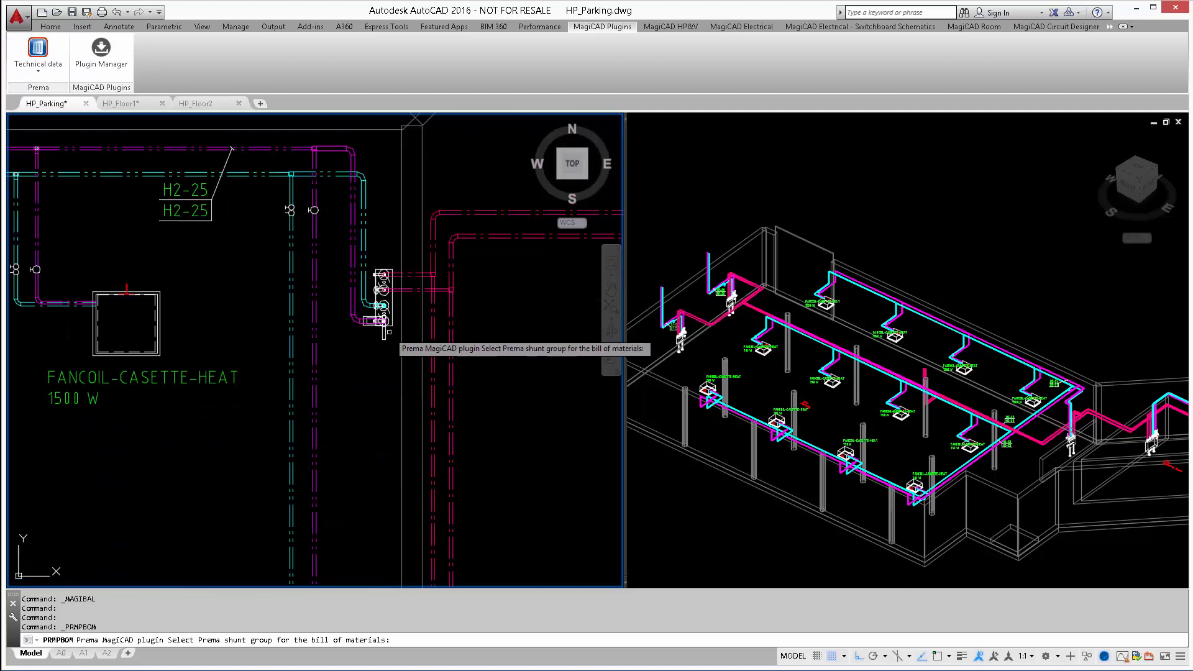
click(403, 313)
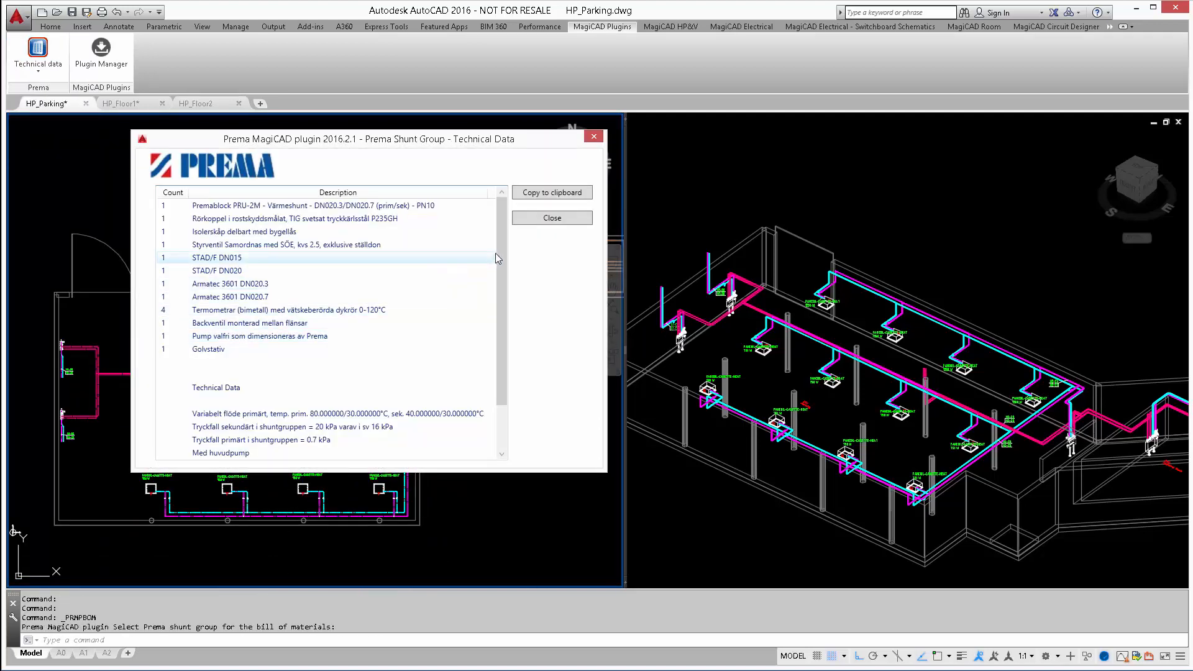
drag(501, 240, 495, 301)
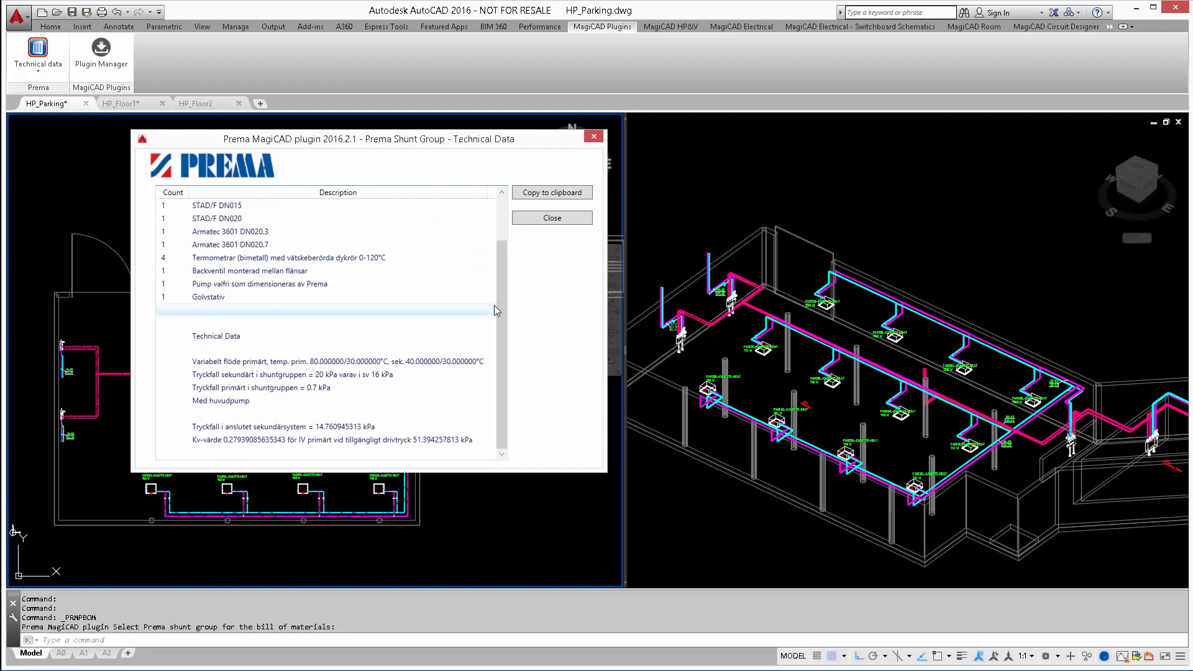
scroll(501, 316, up, 5)
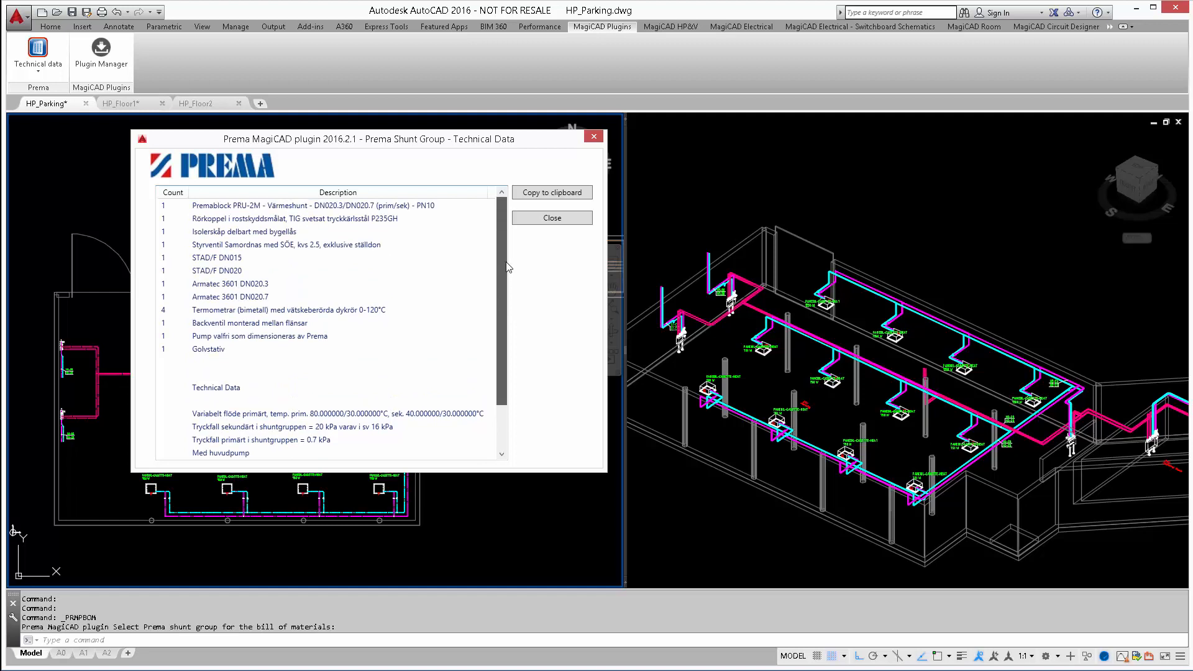
click(528, 217)
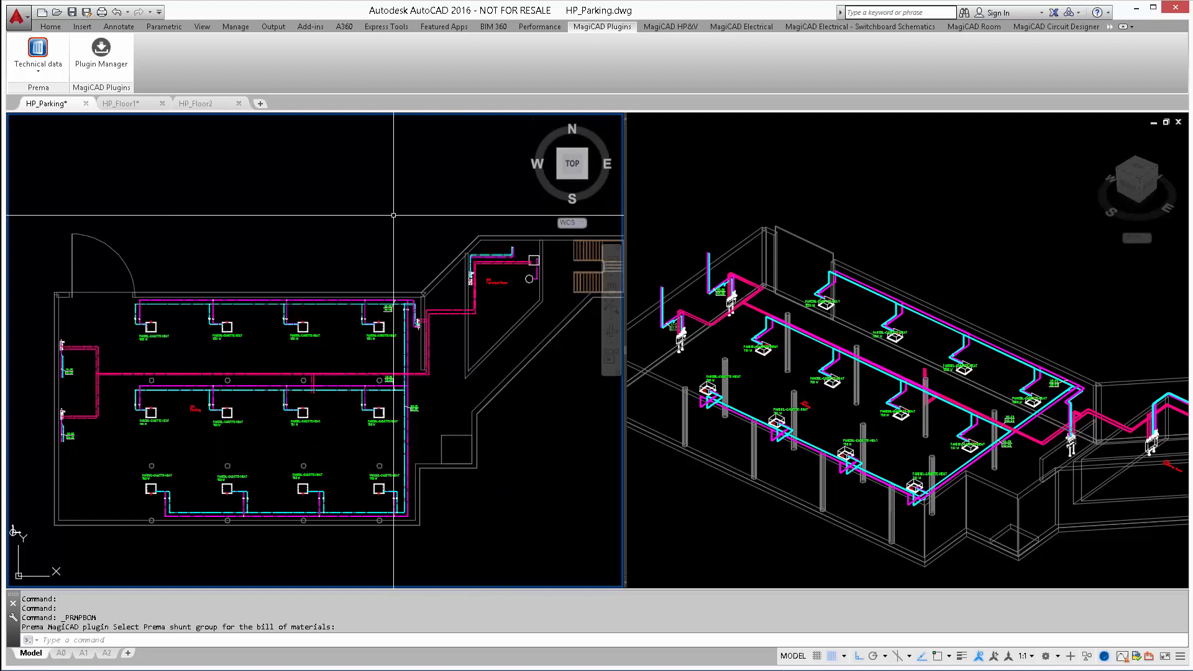
Open the Prema plugin help and browse through the user's guide PDF to its last page
click(46, 77)
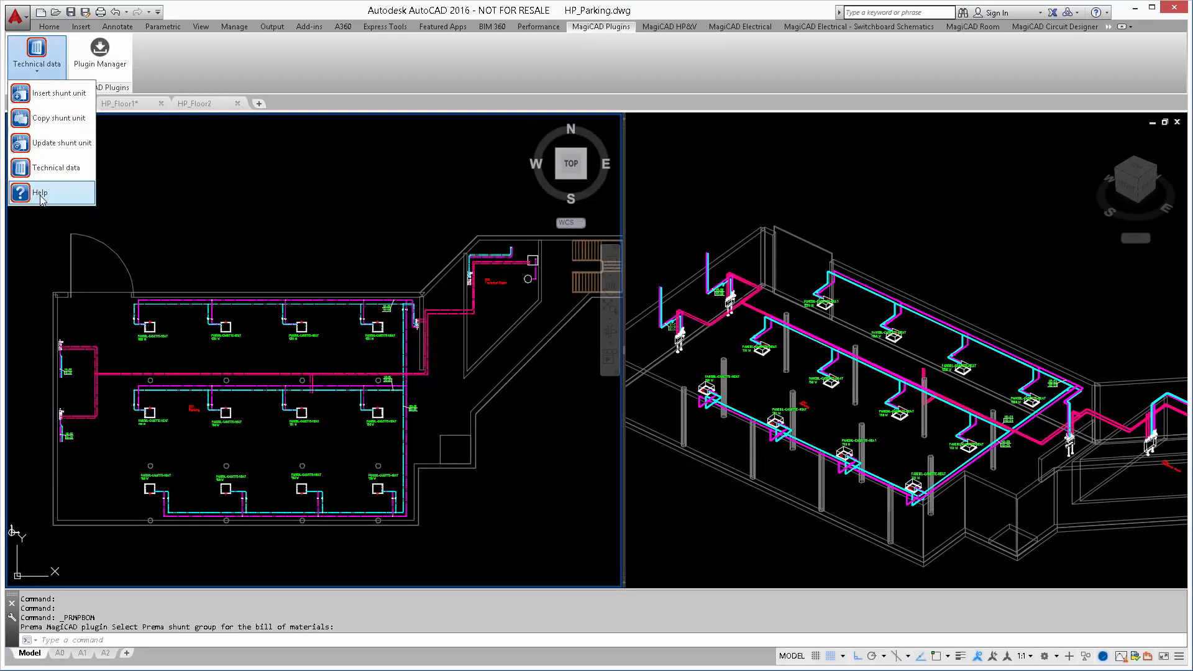
click(35, 219)
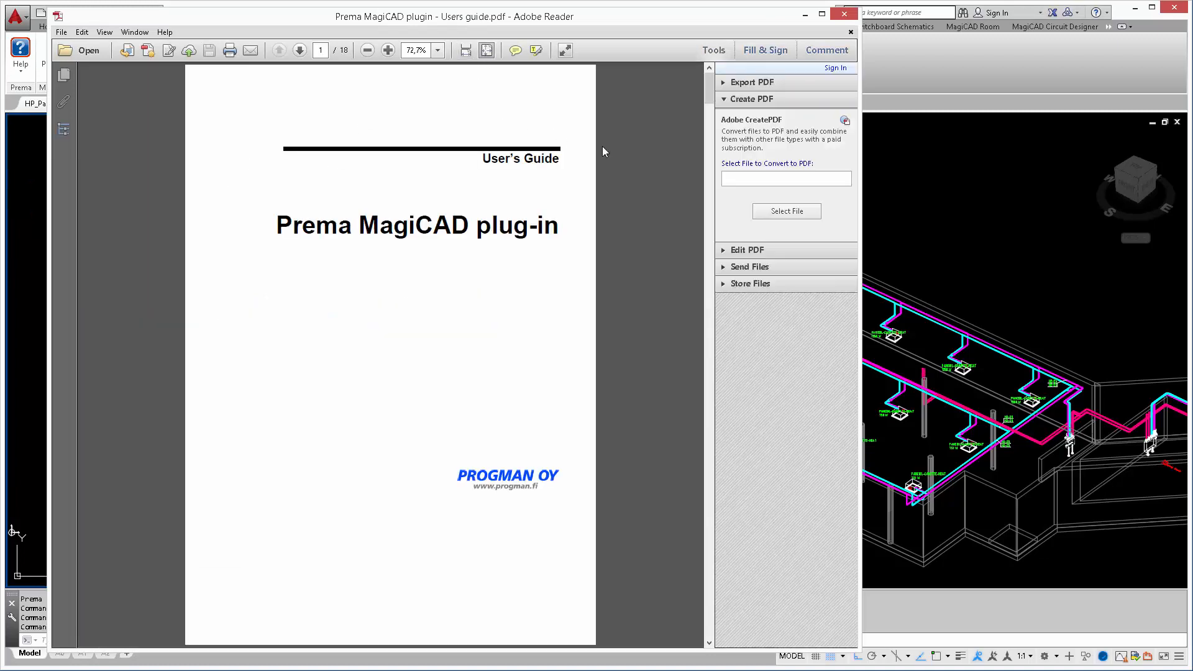
scroll(603, 147, down, 1)
scroll(603, 147, down, 1)
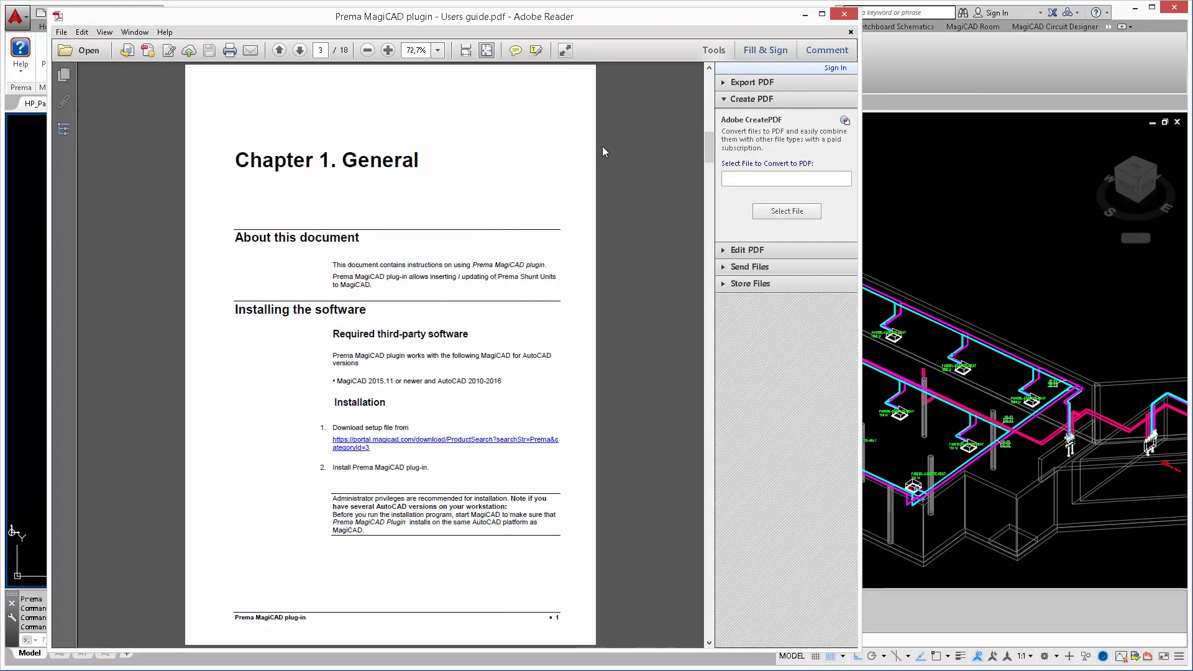
scroll(602, 149, down, 2)
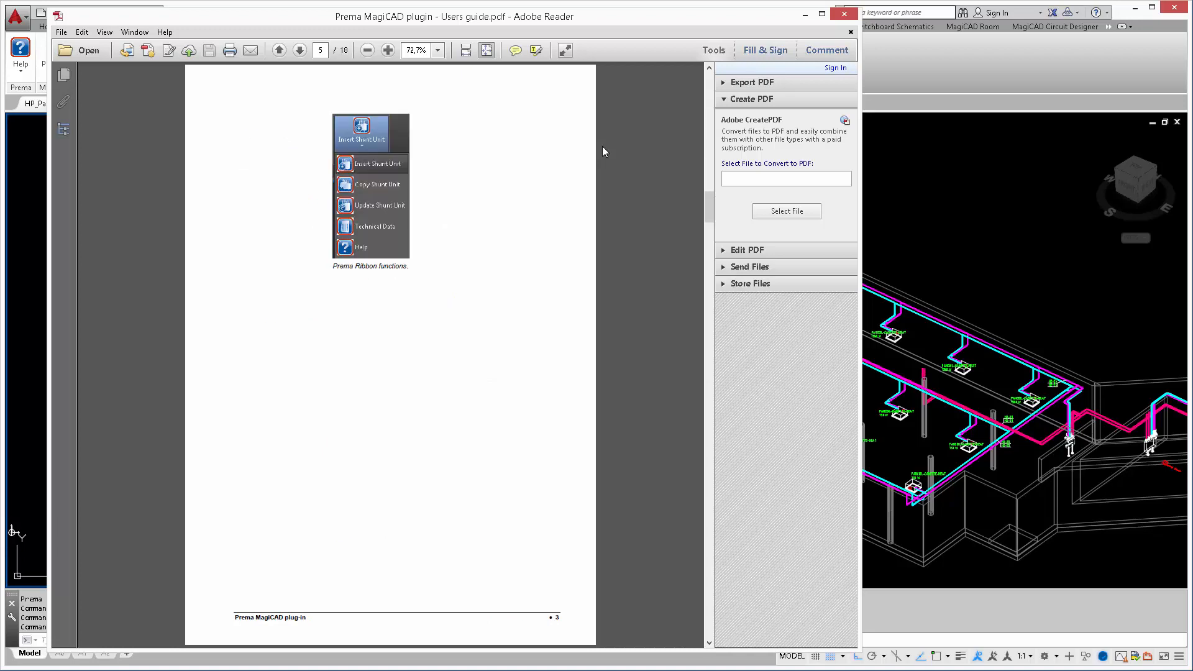
scroll(602, 147, down, 1)
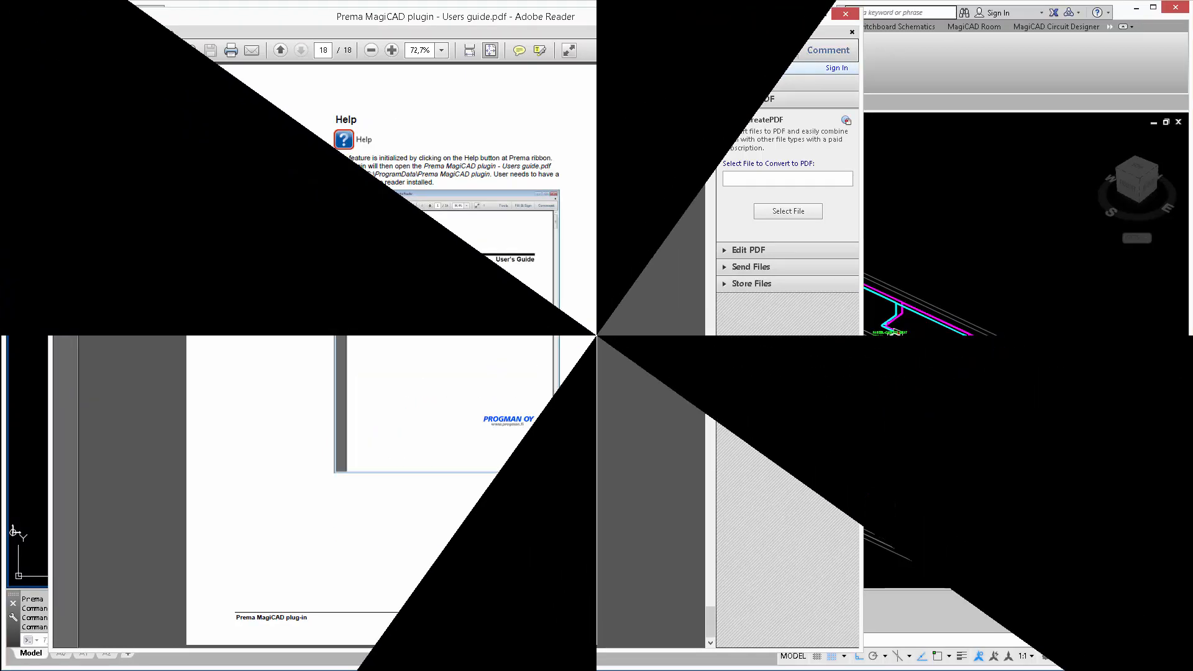